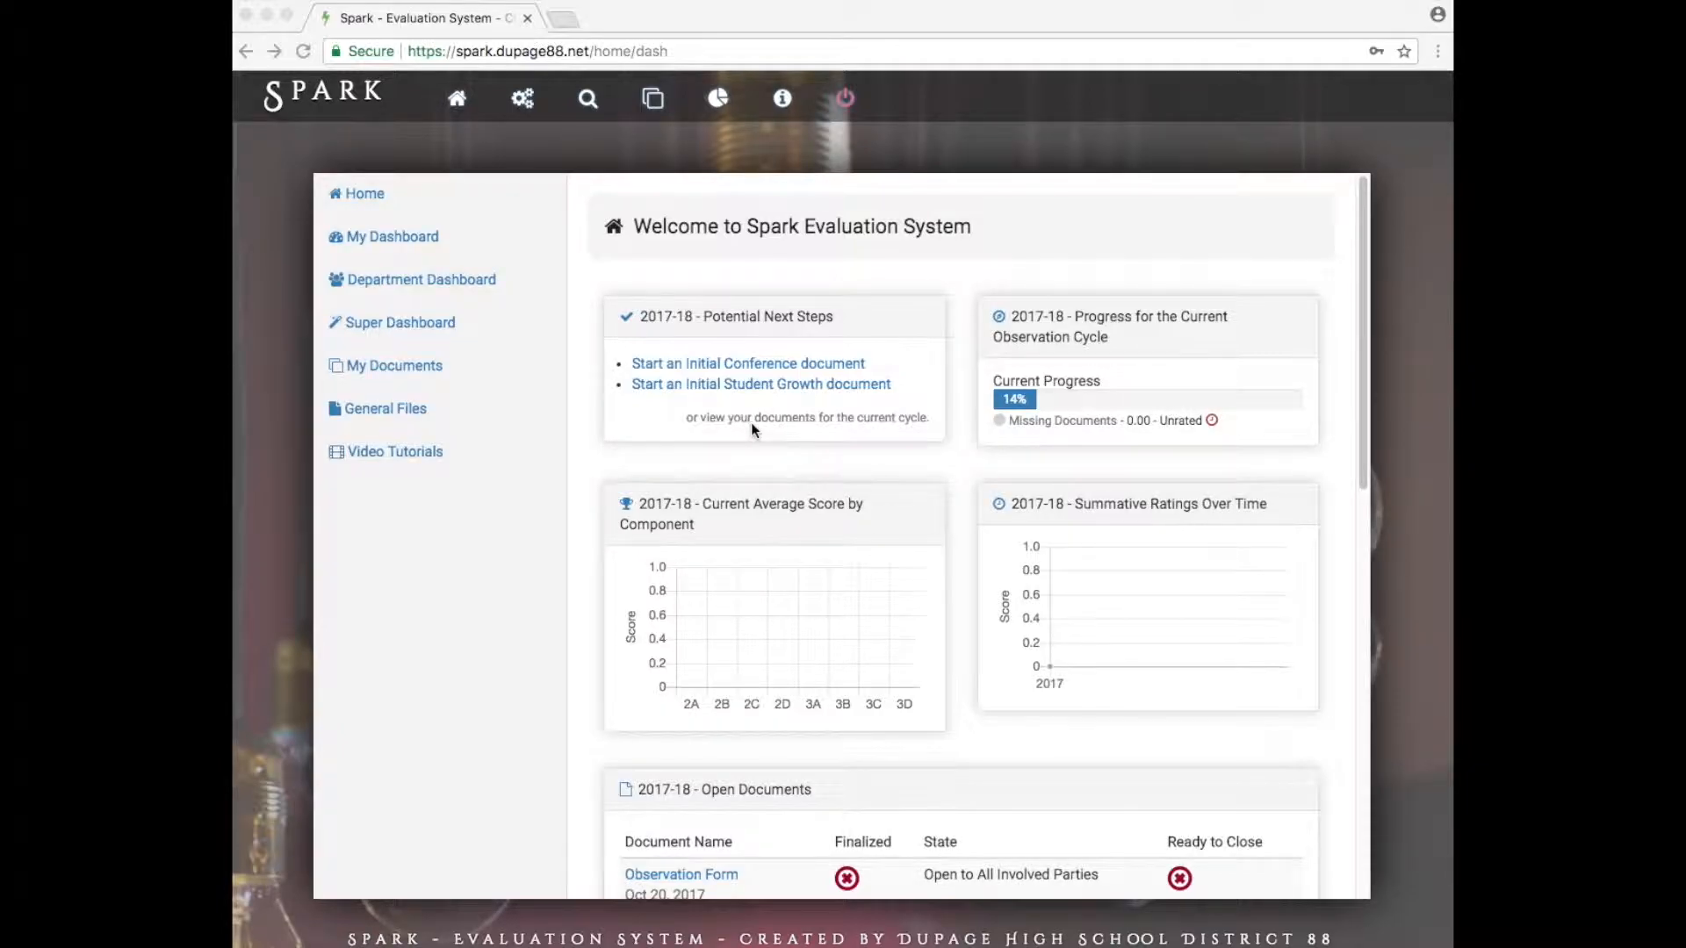
Create a new Summative Conference document for the 2017-18 evaluation cycle, confirming that it should be added
{"action": "left_click", "coordinate": [776, 422]}
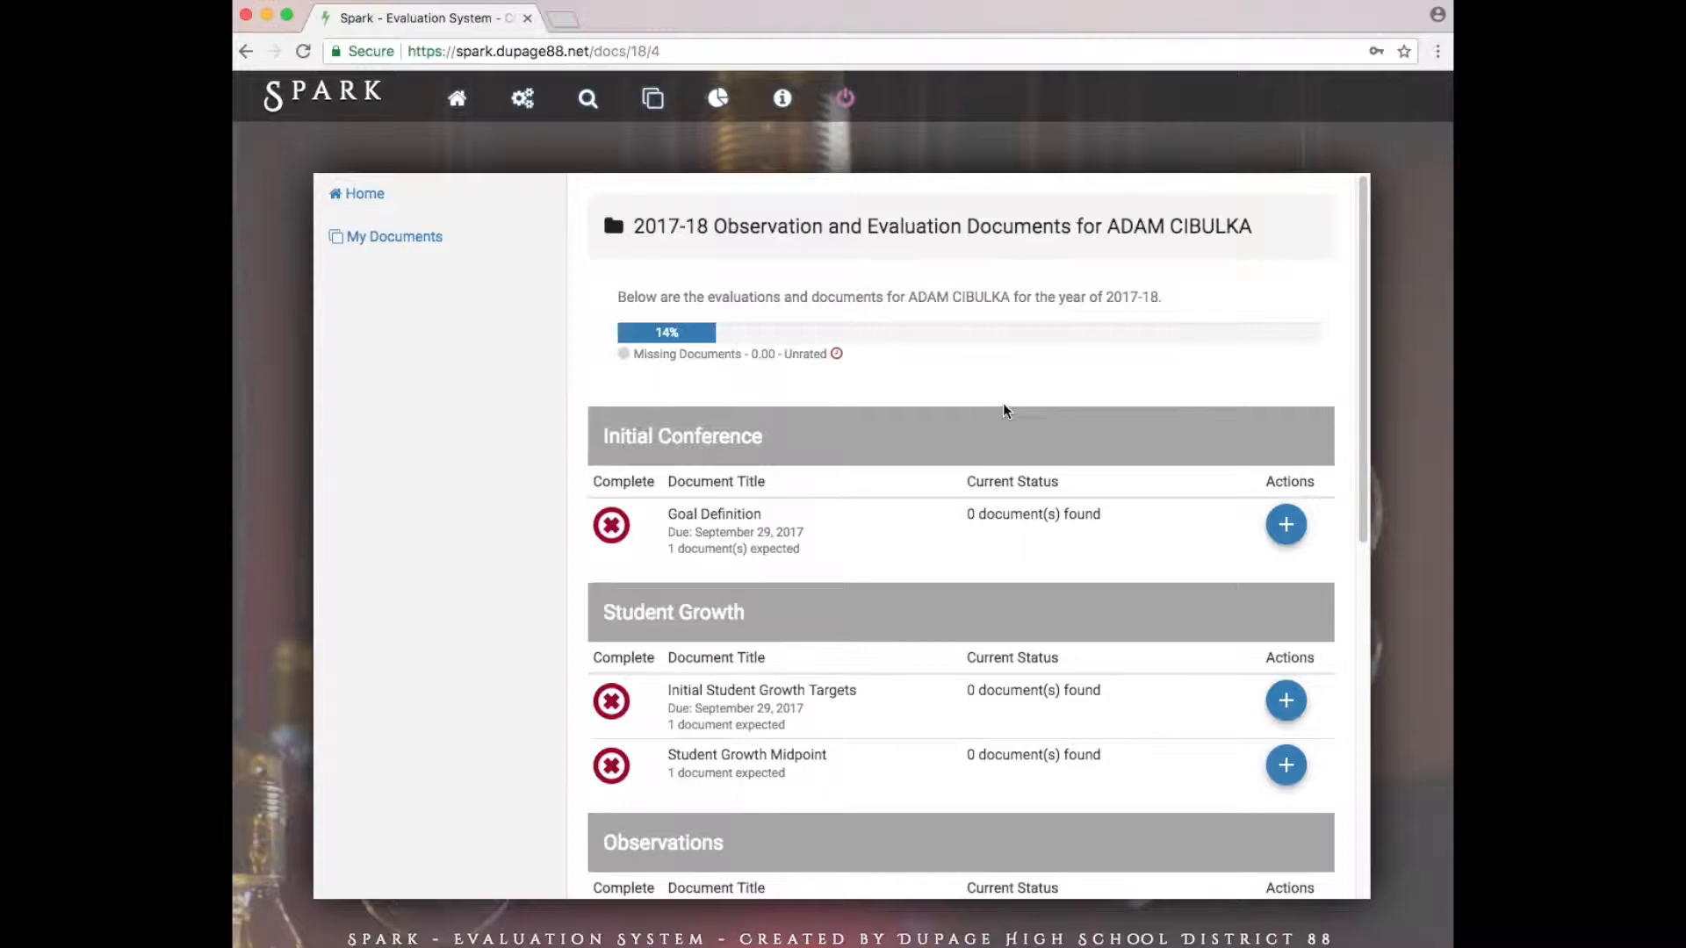
{"action": "left_click_drag", "start_coordinate": [1365, 320], "coordinate": [1363, 656]}
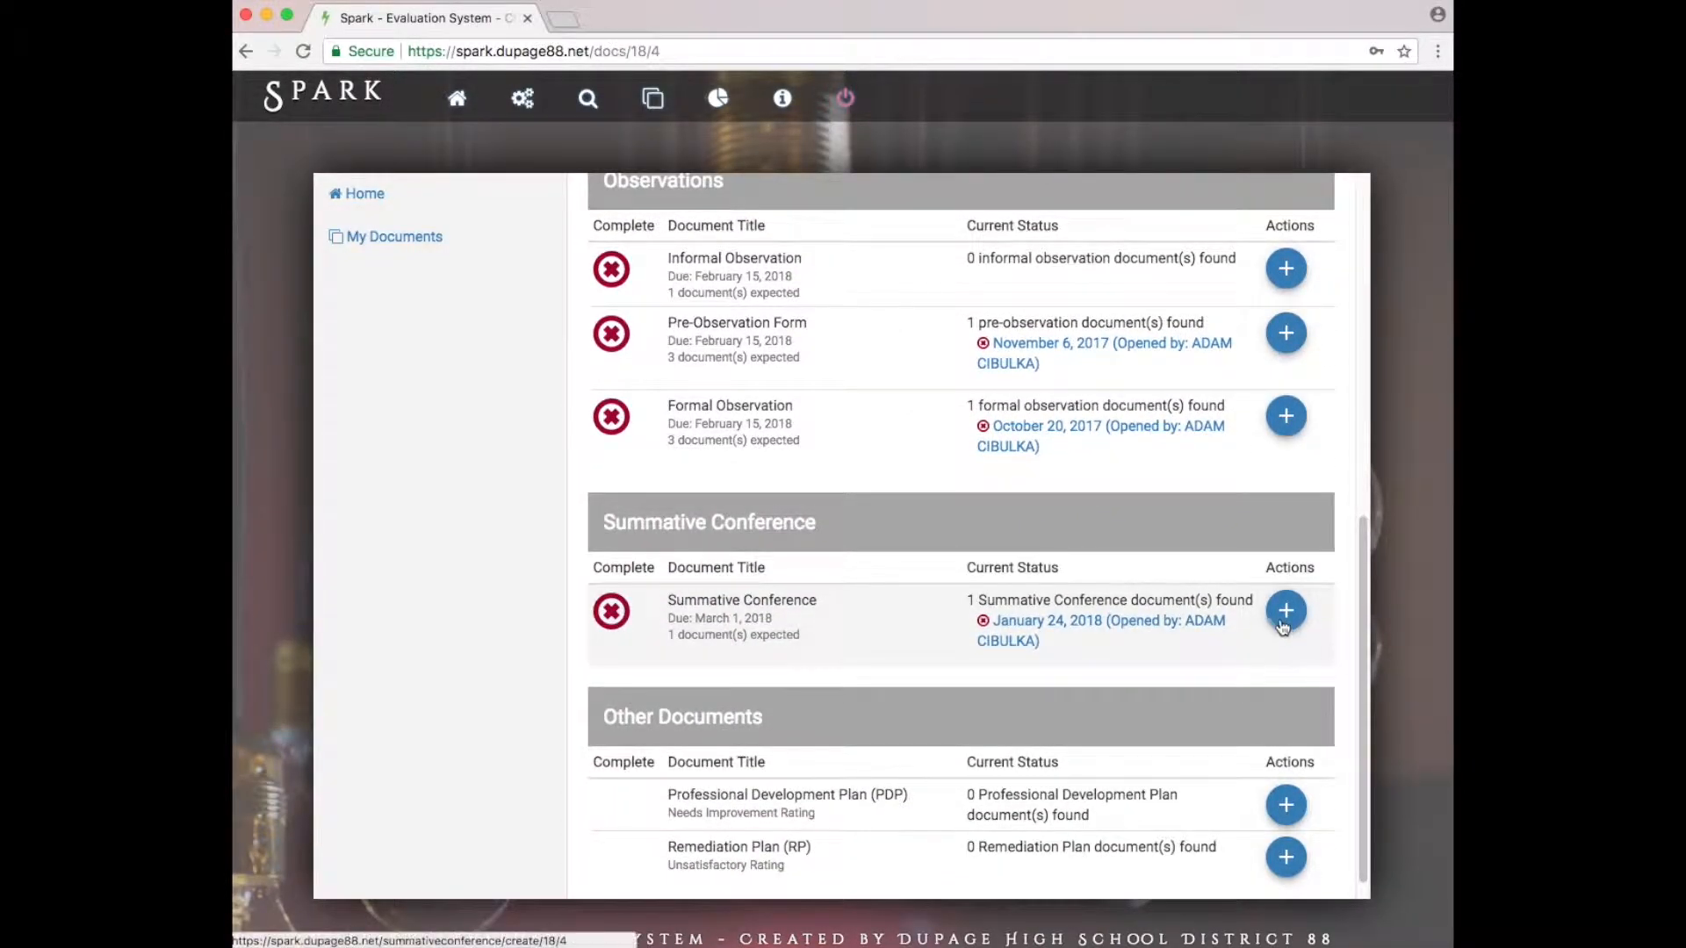
{"action": "left_click", "coordinate": [1286, 612]}
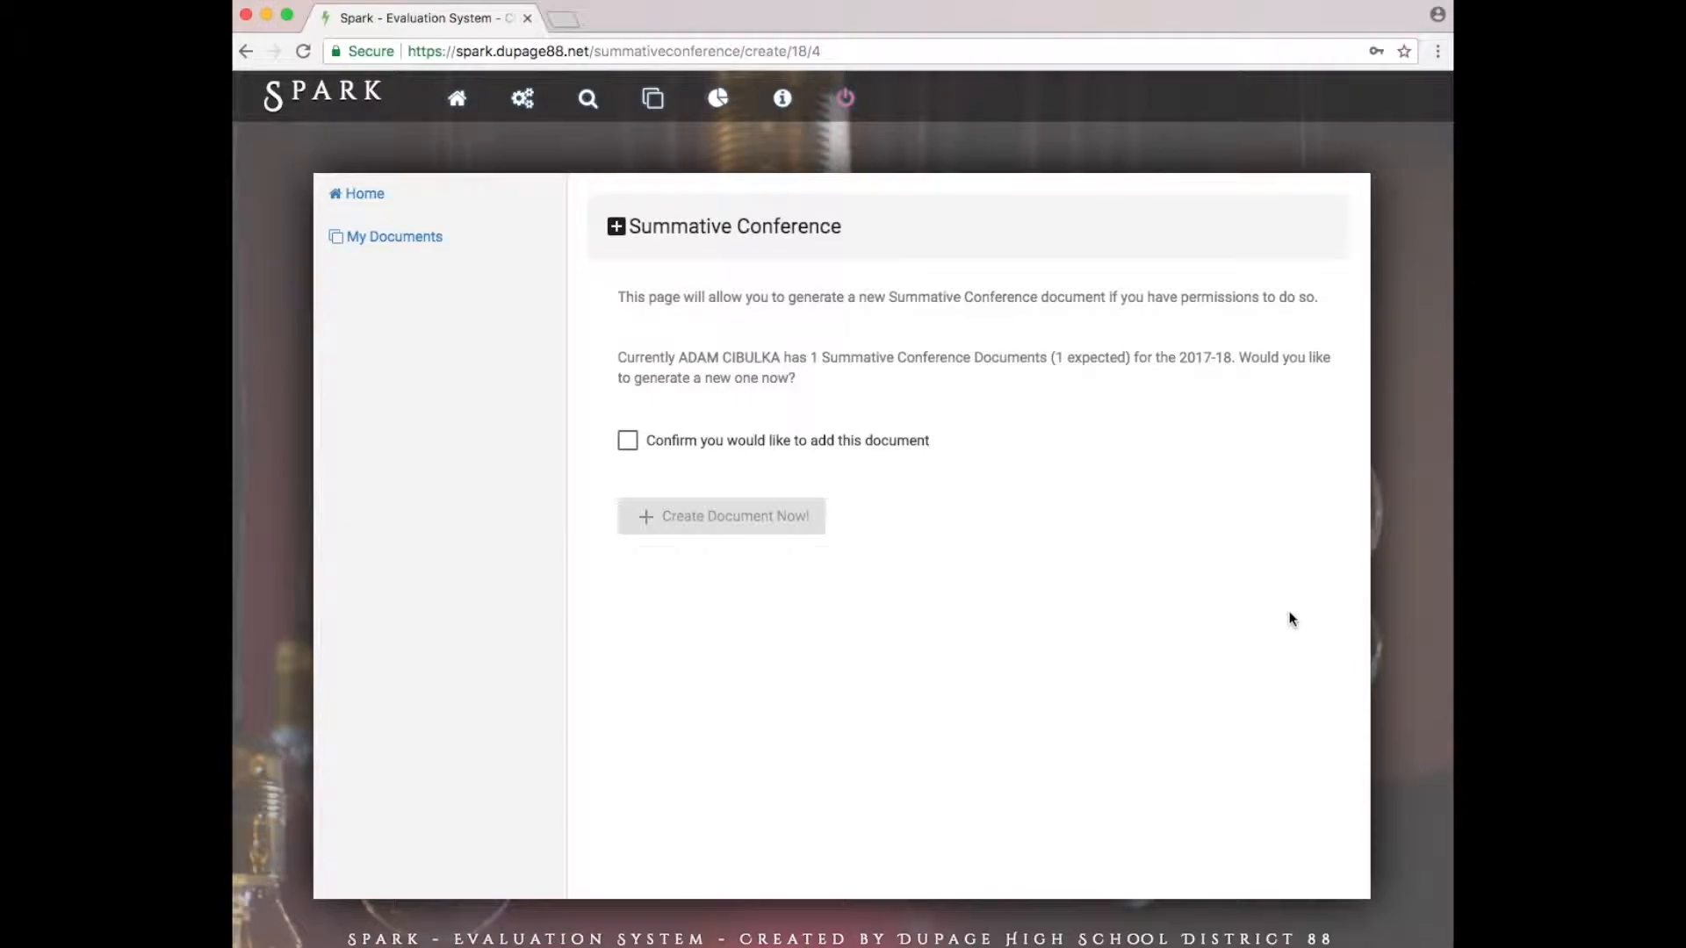
{"action": "left_click", "coordinate": [628, 447]}
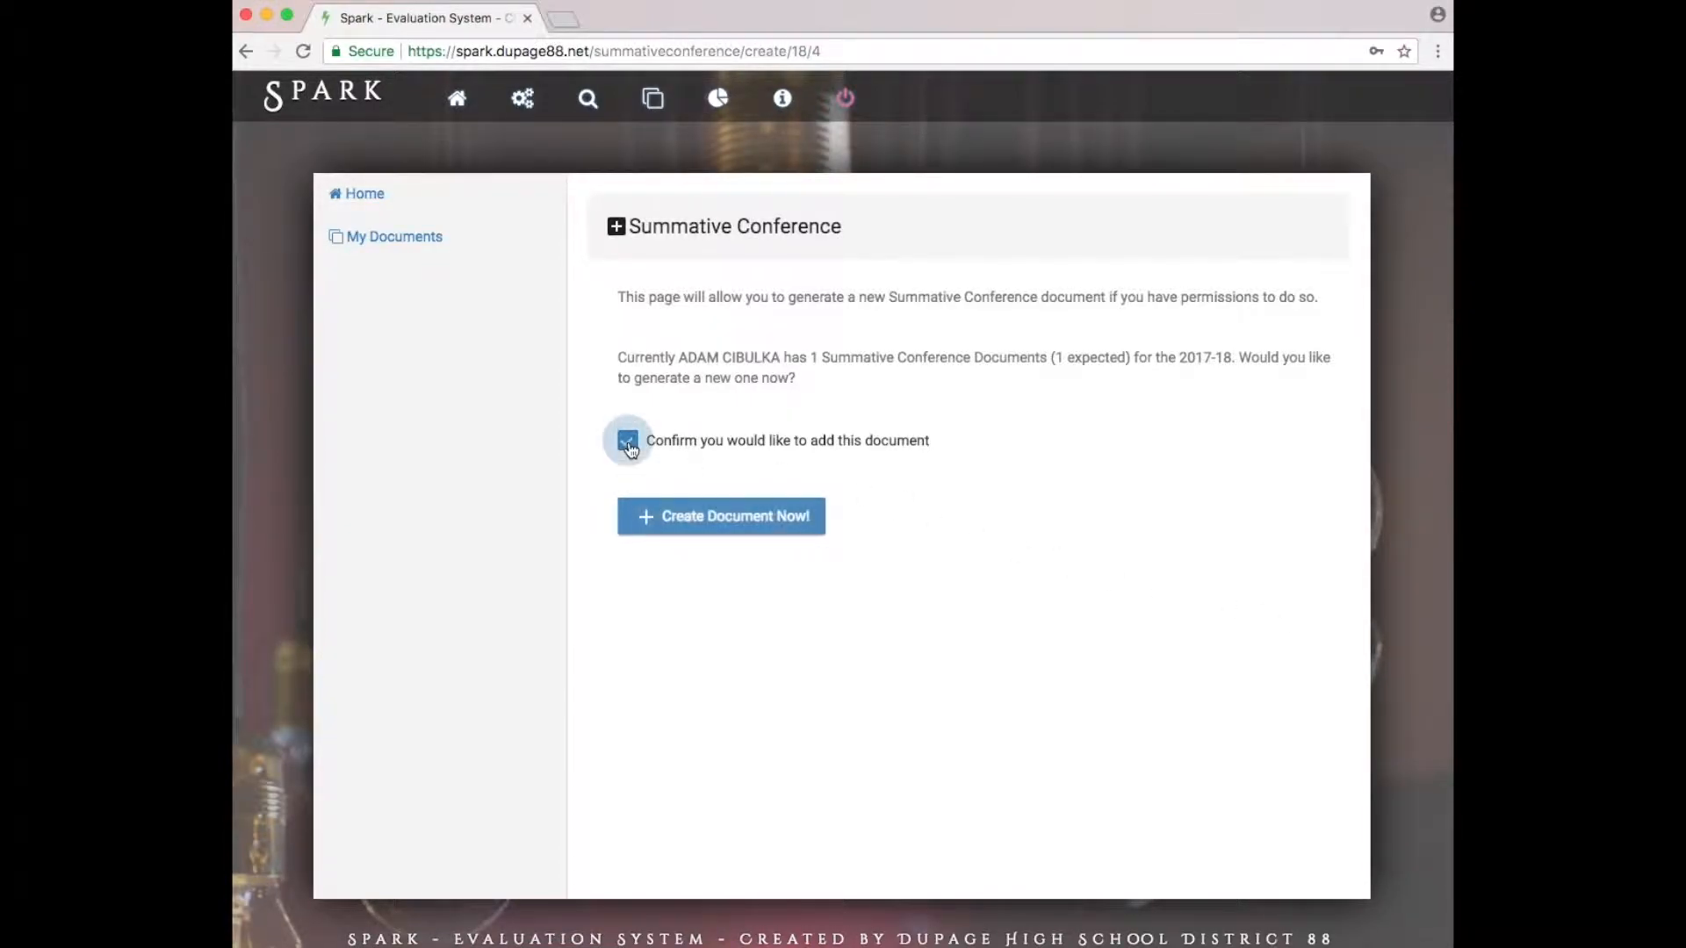
{"action": "left_click", "coordinate": [689, 526]}
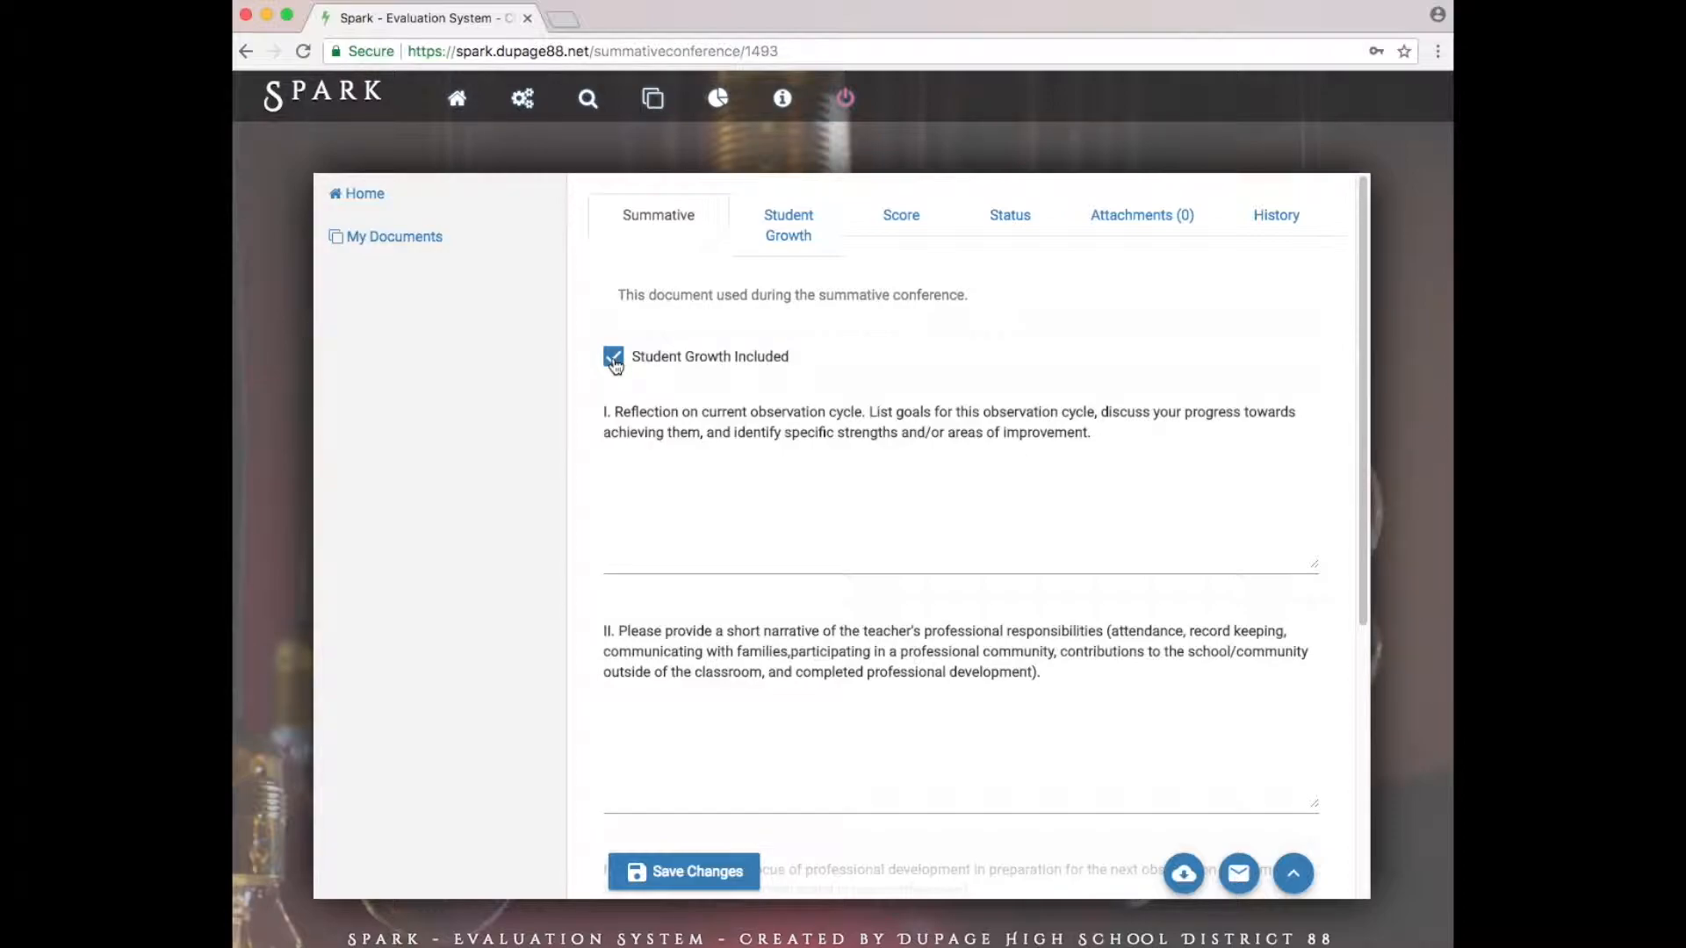
Keep student growth included in the summative form and enter "al;jfajf" as the section I reflection on the current observation cycle
{"action": "left_click", "coordinate": [613, 358]}
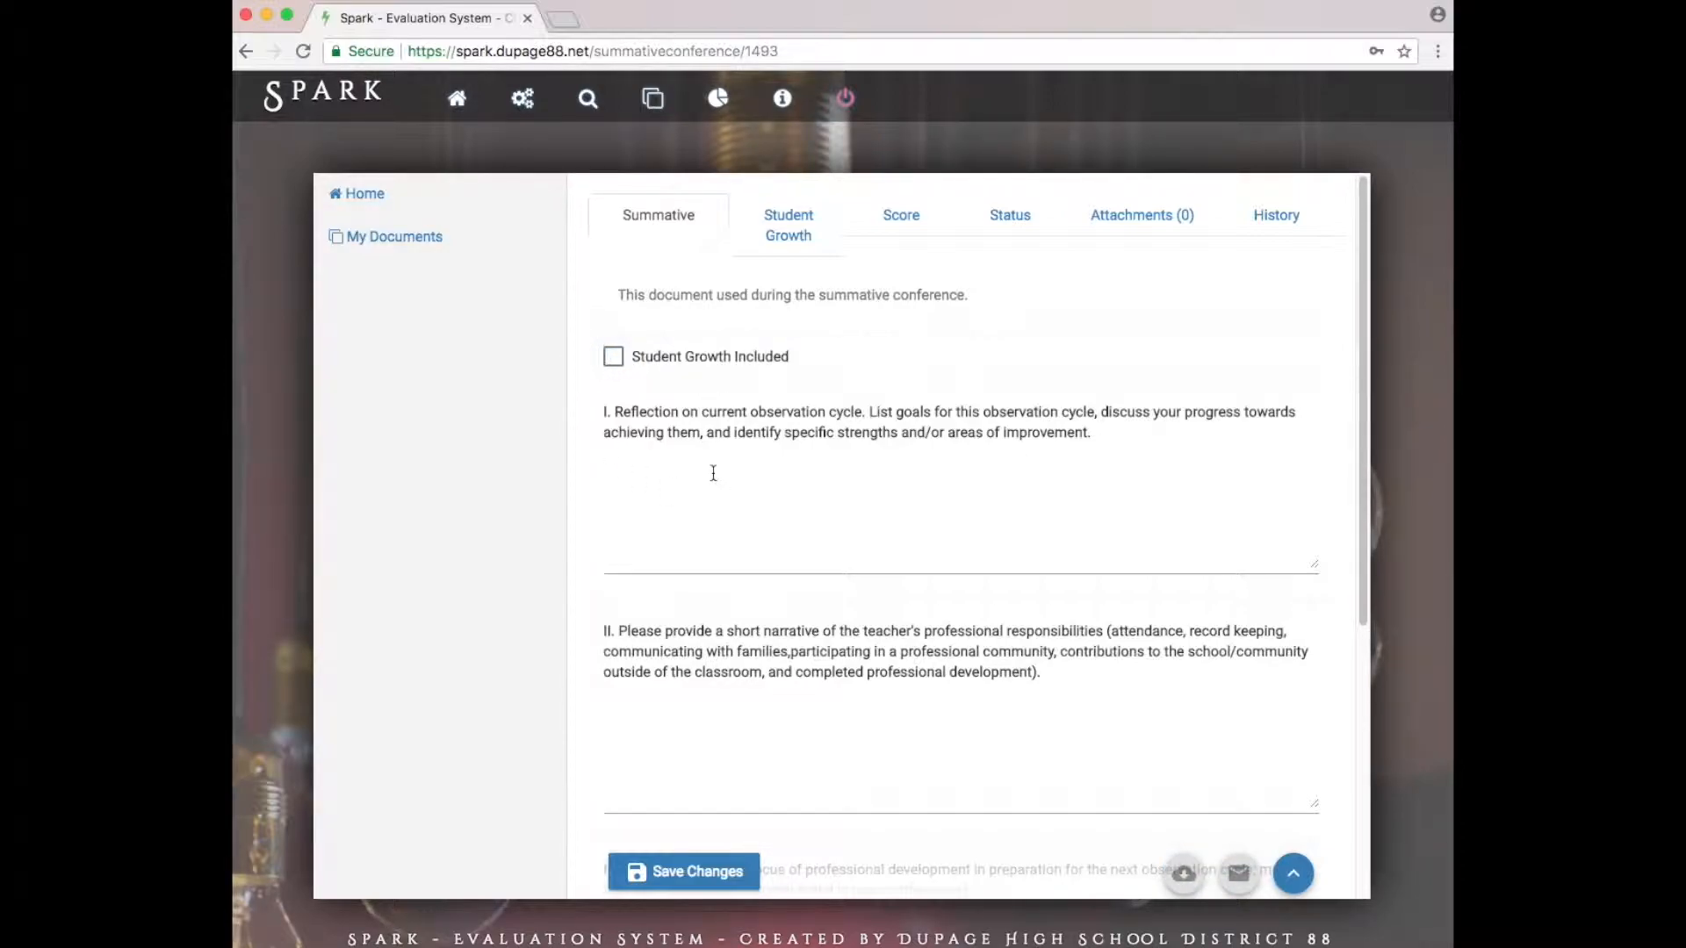
{"action": "left_click", "coordinate": [615, 363]}
{"action": "mouse_move", "coordinate": [1362, 373]}
{"action": "left_mouse_down"}
{"action": "mouse_move", "coordinate": [1371, 501]}
{"action": "mouse_move", "coordinate": [1372, 369]}
{"action": "left_mouse_up"}
{"action": "left_click", "coordinate": [714, 473]}
{"action": "type", "text": "al;jfajf"}
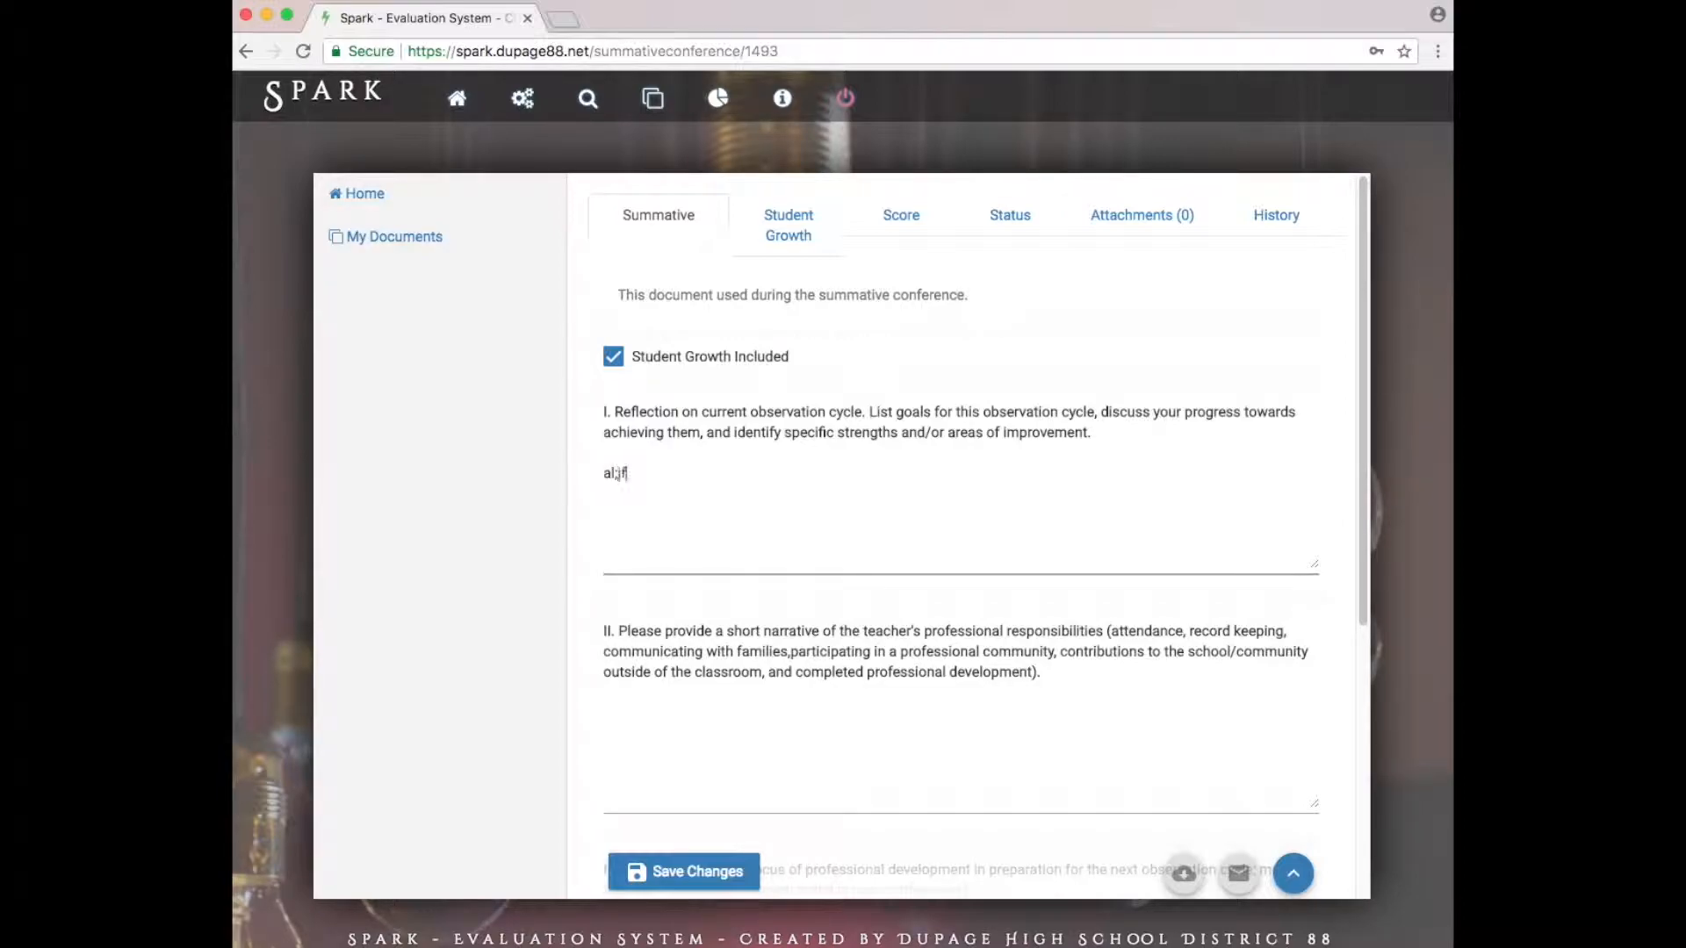
Enter "aljfl;ak" as the section II professional responsibilities narrative and "aklf;aks;dfj" as the section III professional goals
{"action": "left_click", "coordinate": [710, 716]}
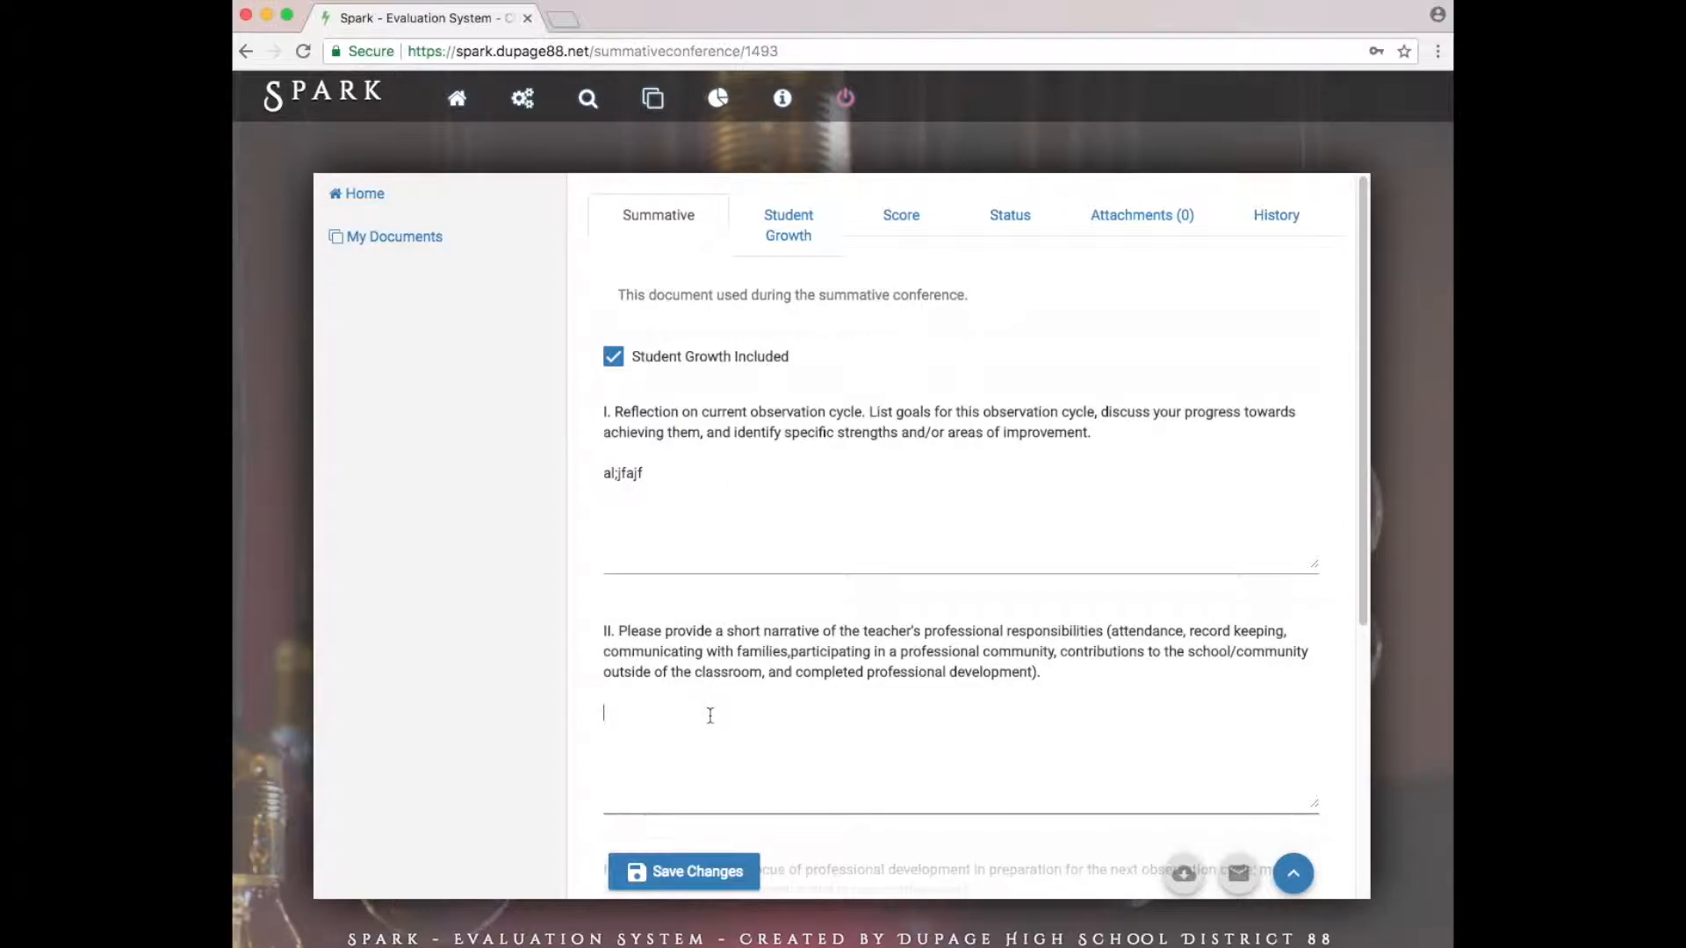
{"action": "type", "text": "aljfl;ak"}
{"action": "left_click_drag", "start_coordinate": [1362, 367], "coordinate": [1362, 481]}
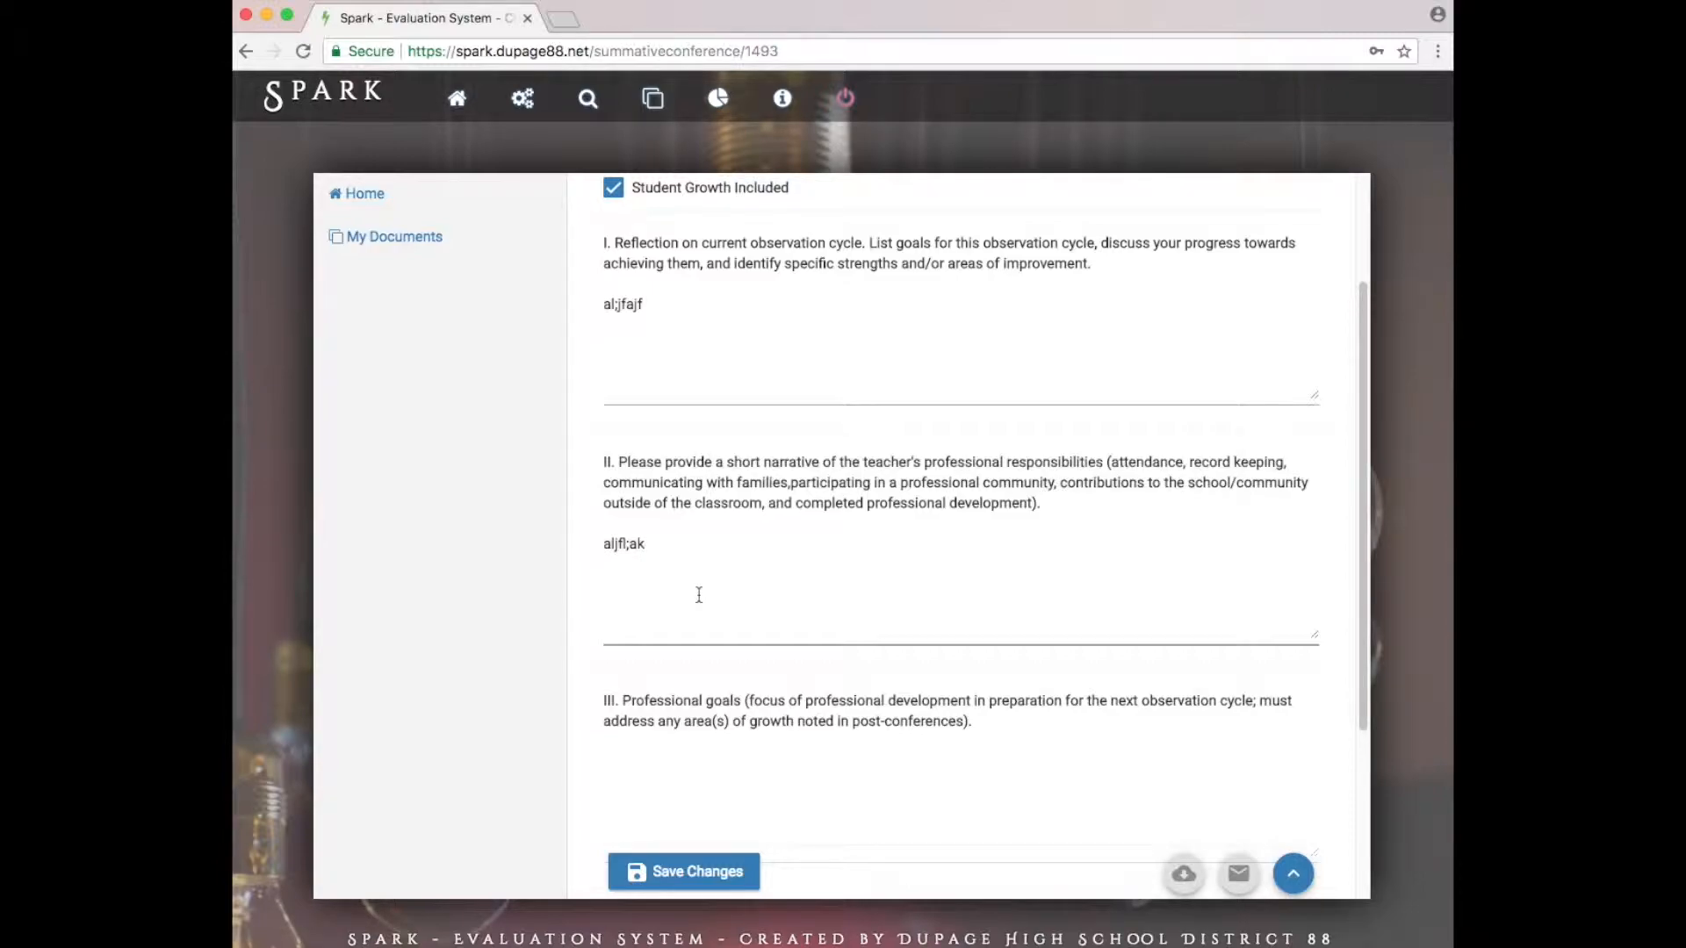
{"action": "left_click", "coordinate": [705, 755]}
{"action": "type", "text": "aklf;aks;dfj"}
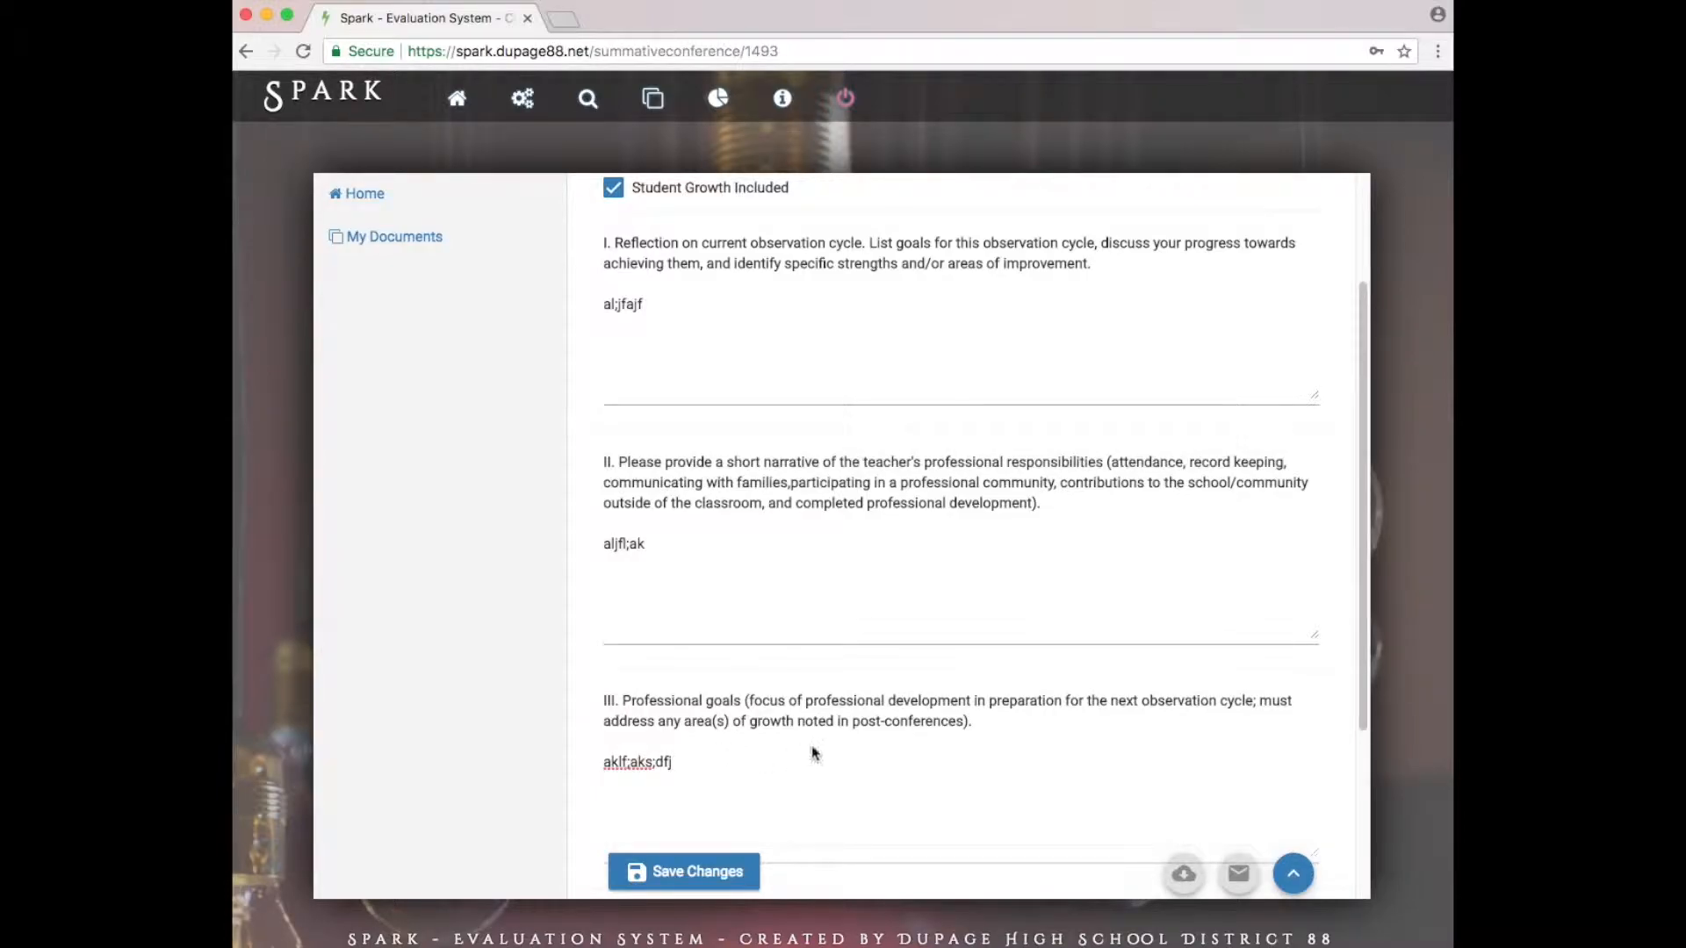
Review the summative form down to the rating rationale and save its changes
{"action": "scroll", "coordinate": [871, 728], "scroll_direction": "down", "scroll_amount": 3}
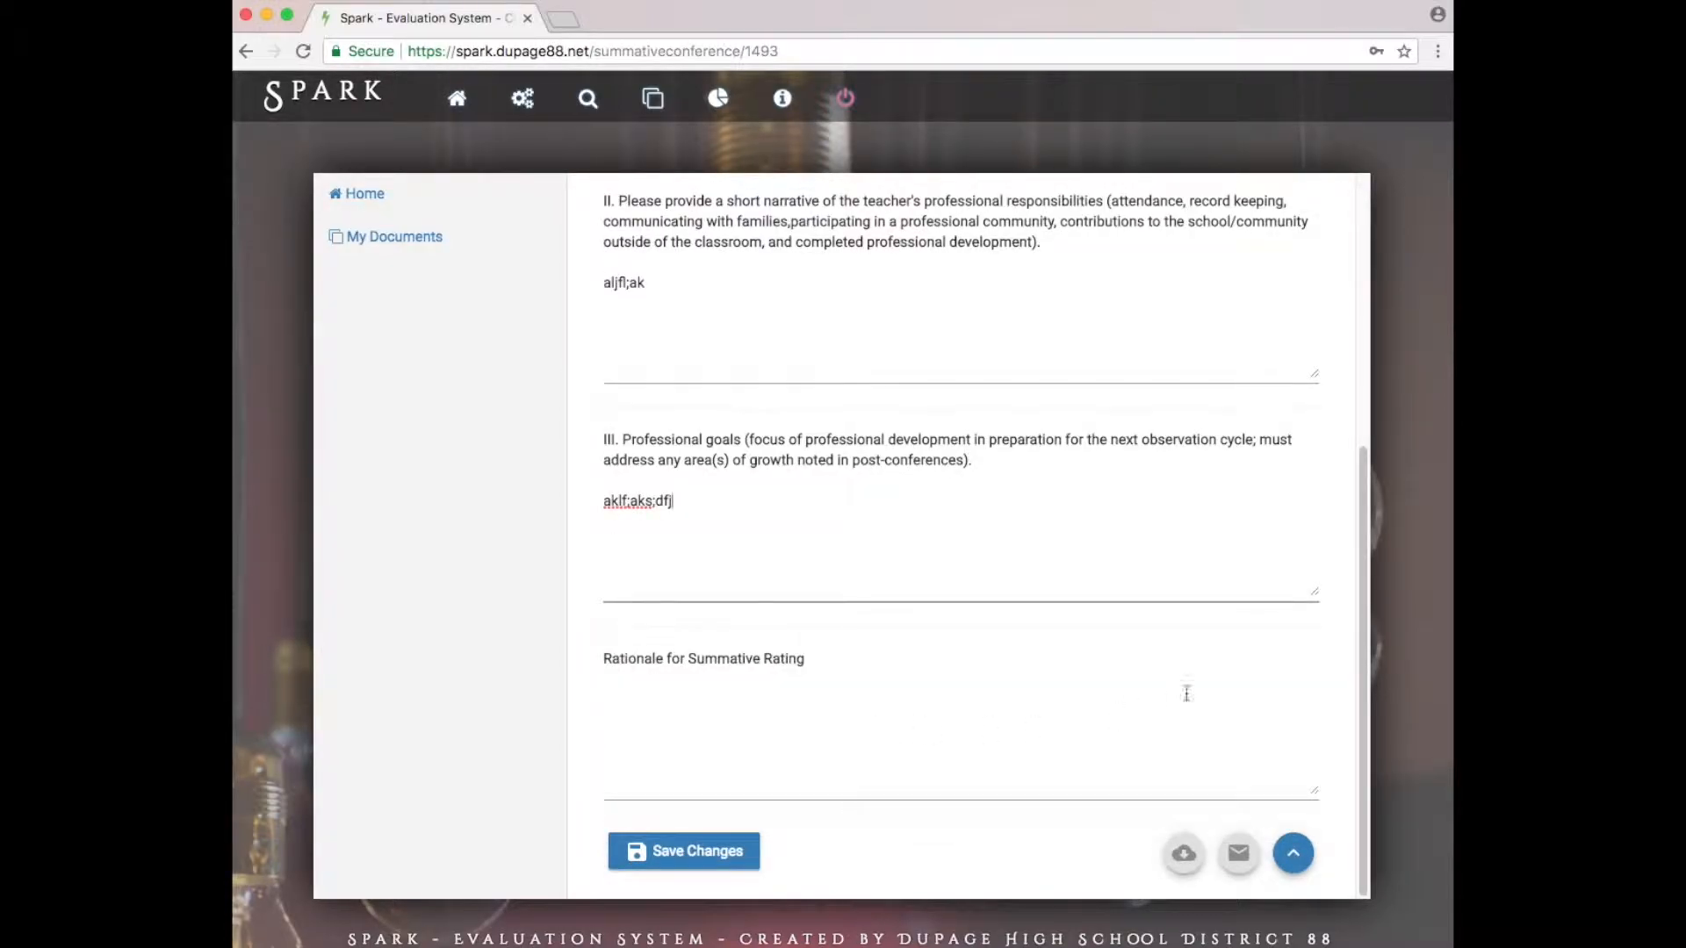
{"action": "scroll", "coordinate": [1367, 639], "scroll_direction": "up", "scroll_amount": 5}
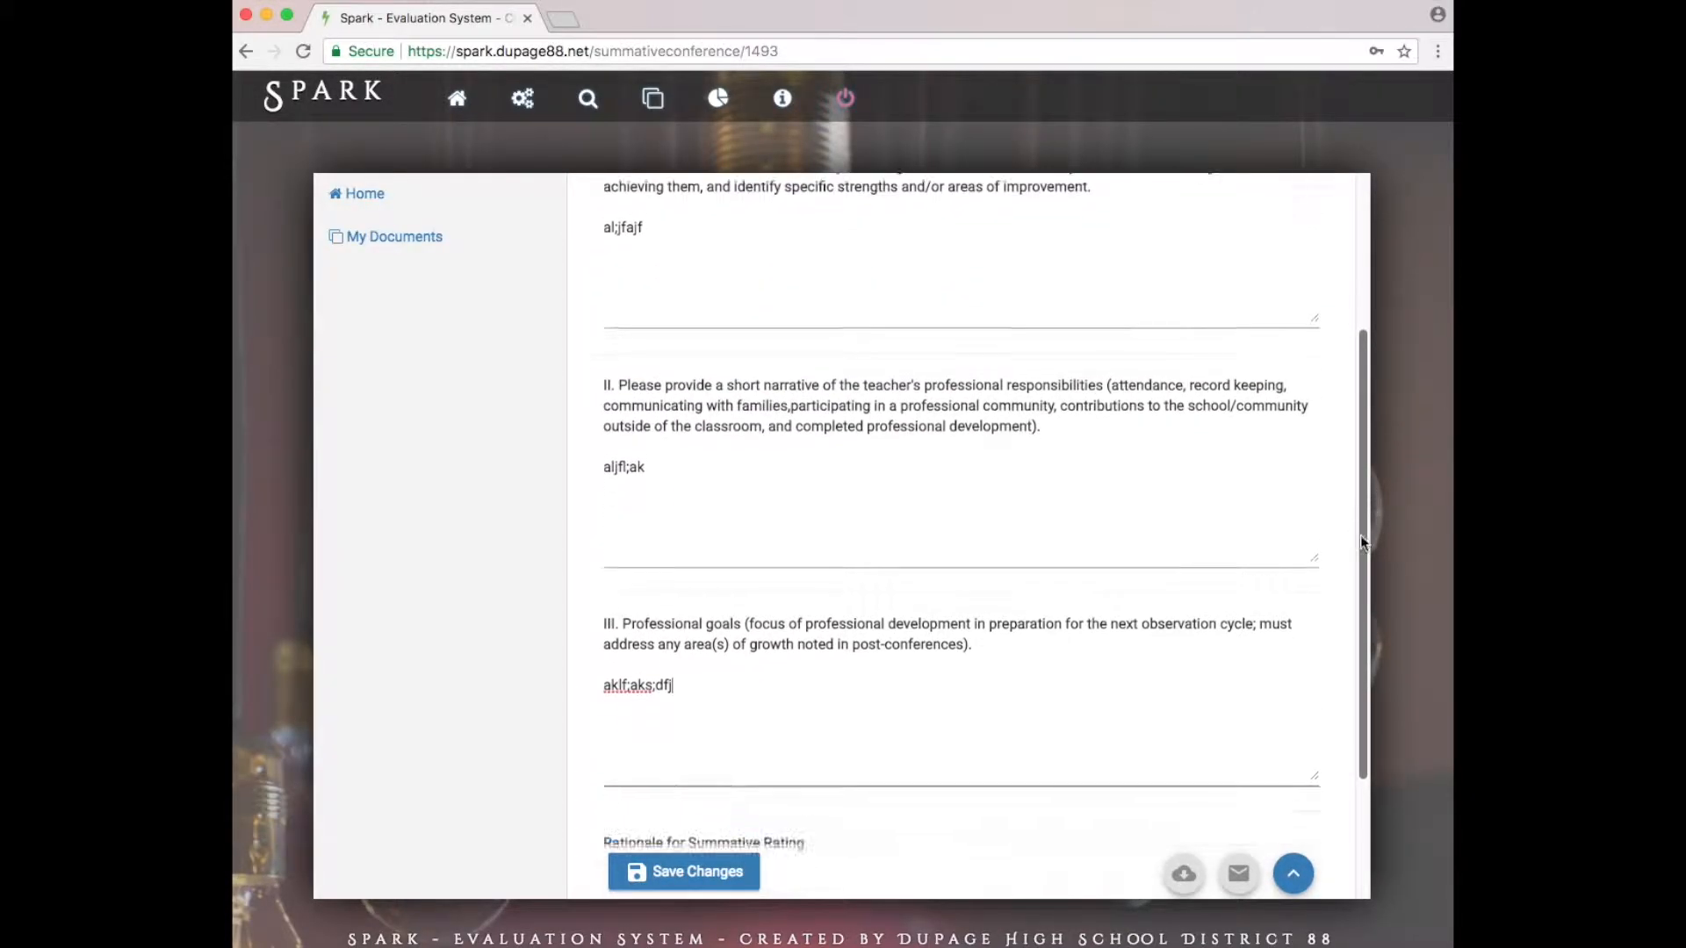
{"action": "scroll", "coordinate": [1084, 739], "scroll_direction": "down", "scroll_amount": 4}
{"action": "left_click", "coordinate": [672, 880]}
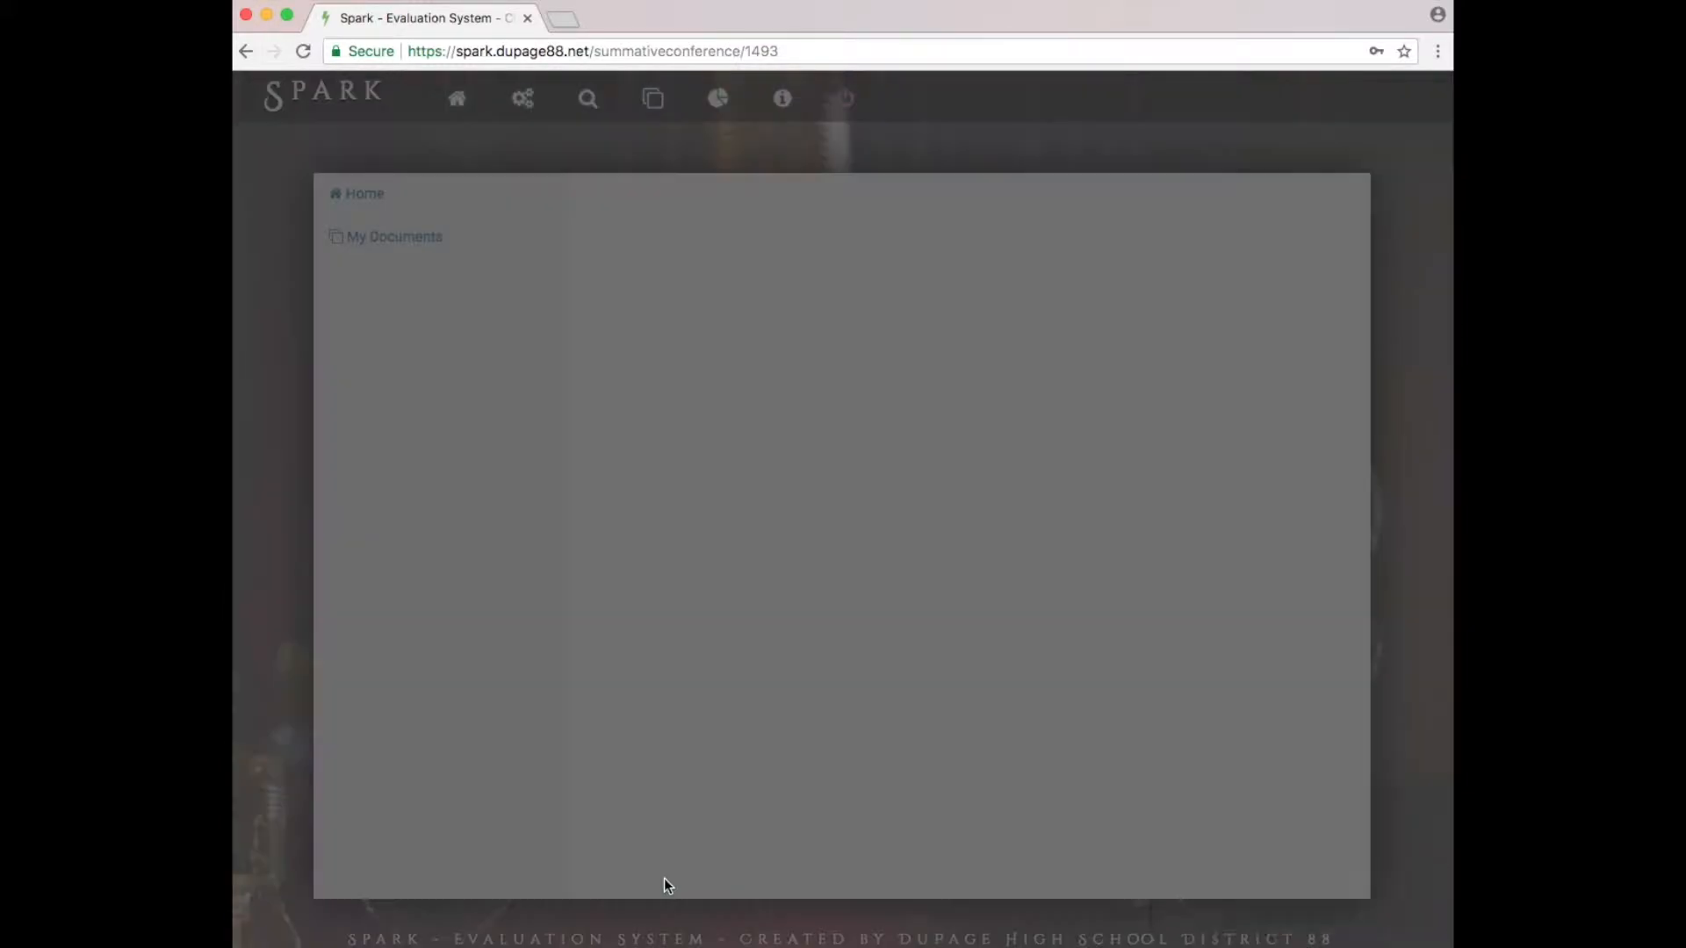
{"action": "scroll", "coordinate": [1362, 393], "scroll_direction": "up", "scroll_amount": 4}
{"action": "scroll", "coordinate": [1362, 393], "scroll_direction": "up", "scroll_amount": 1}
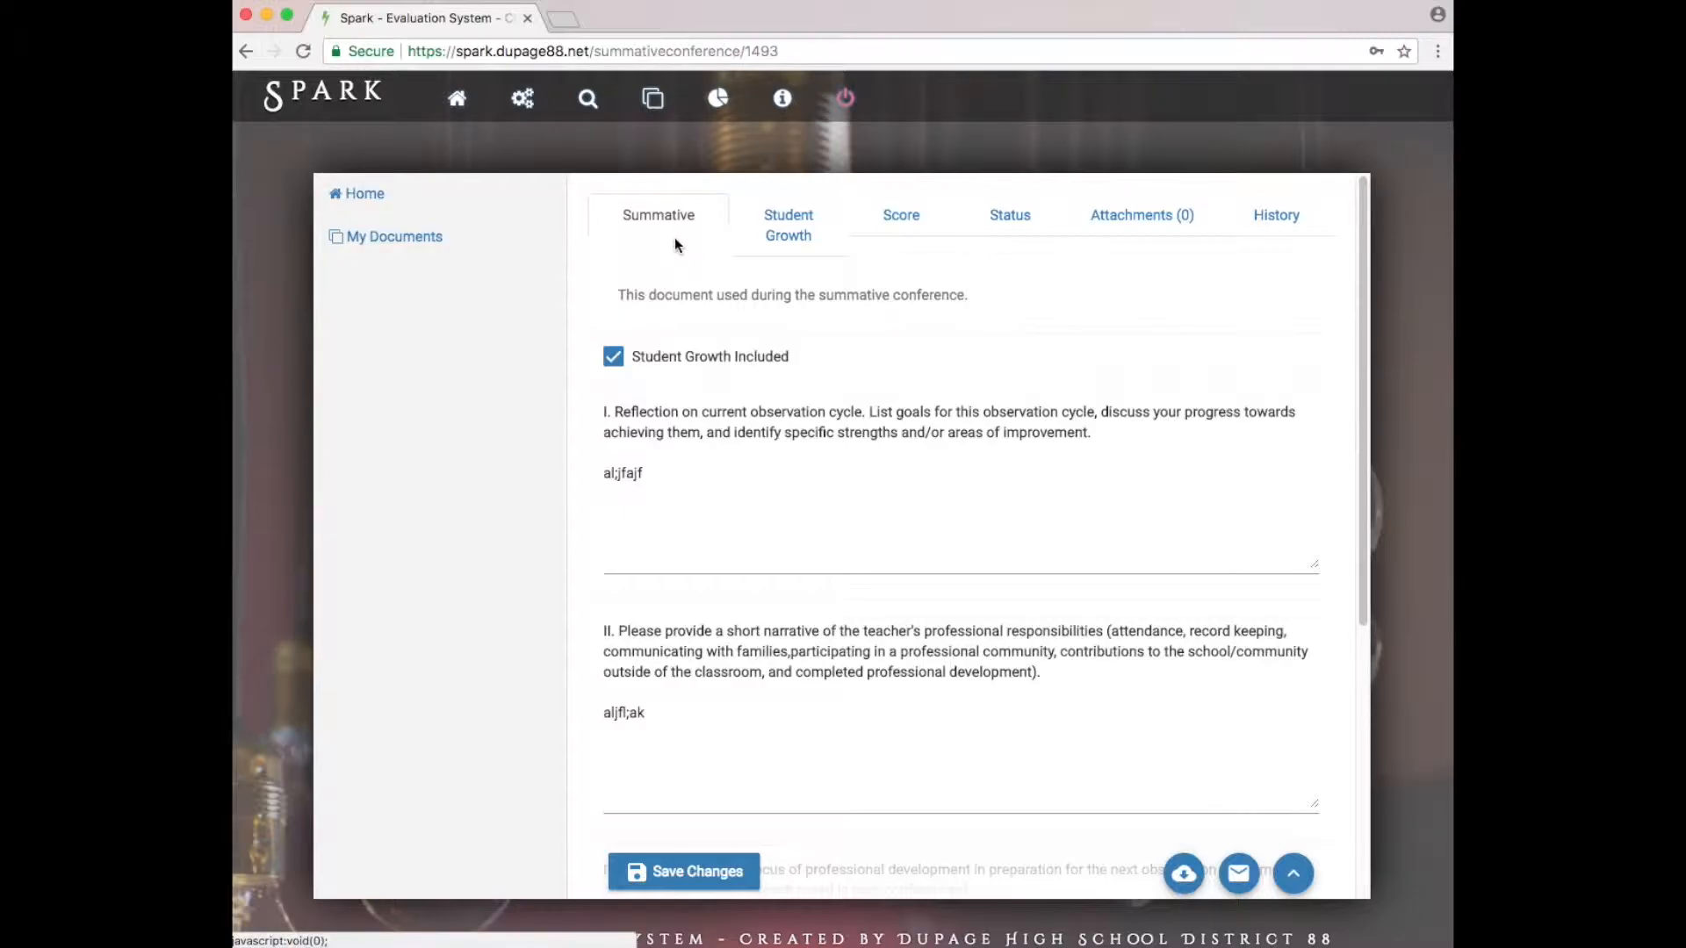
In the student growth section, enter "270/300 or 90% met the identified growth target" as the Element 4 team outcome
{"action": "left_click", "coordinate": [778, 230]}
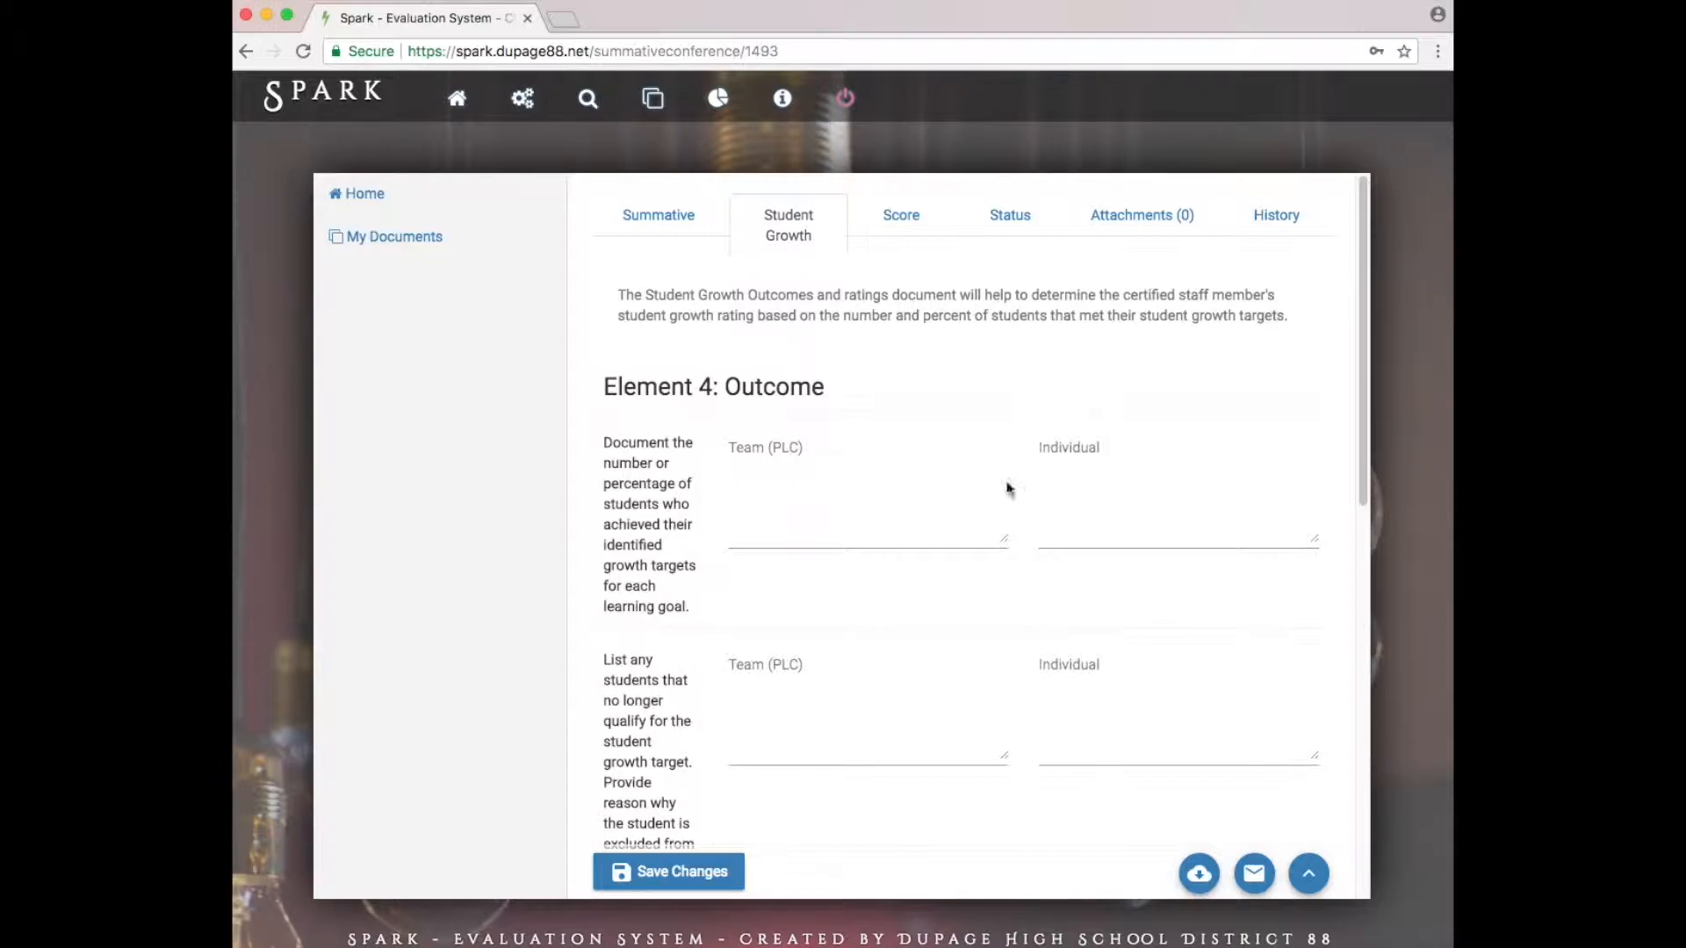
{"action": "left_click", "coordinate": [791, 484]}
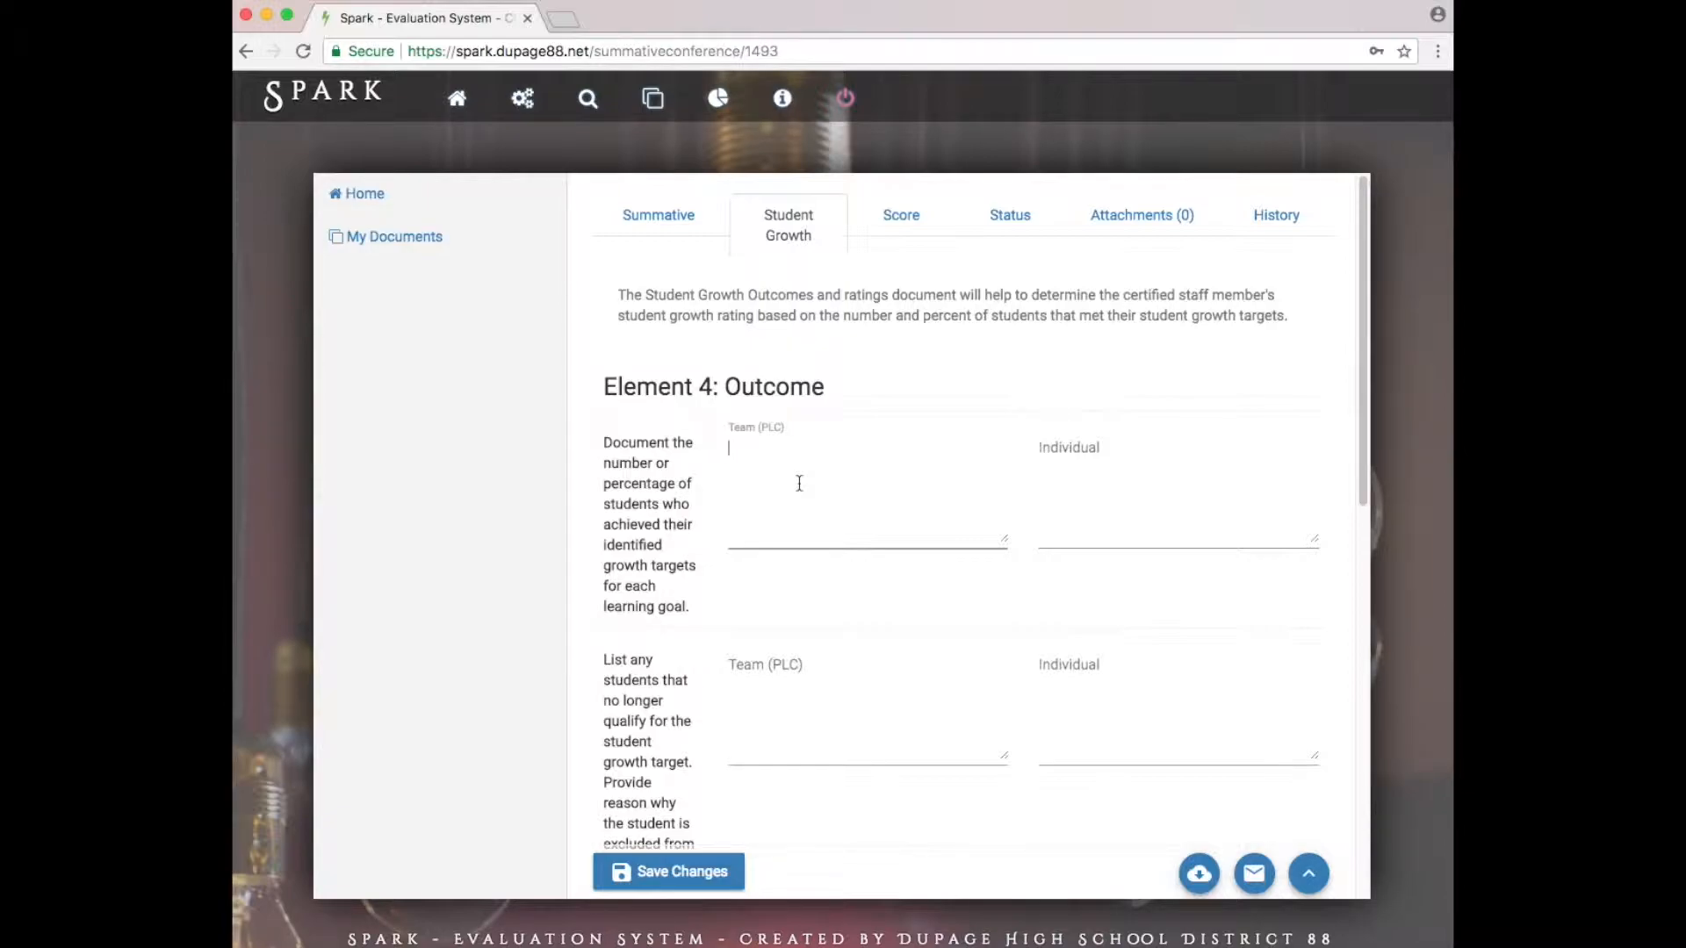
{"action": "type", "text": "2"}
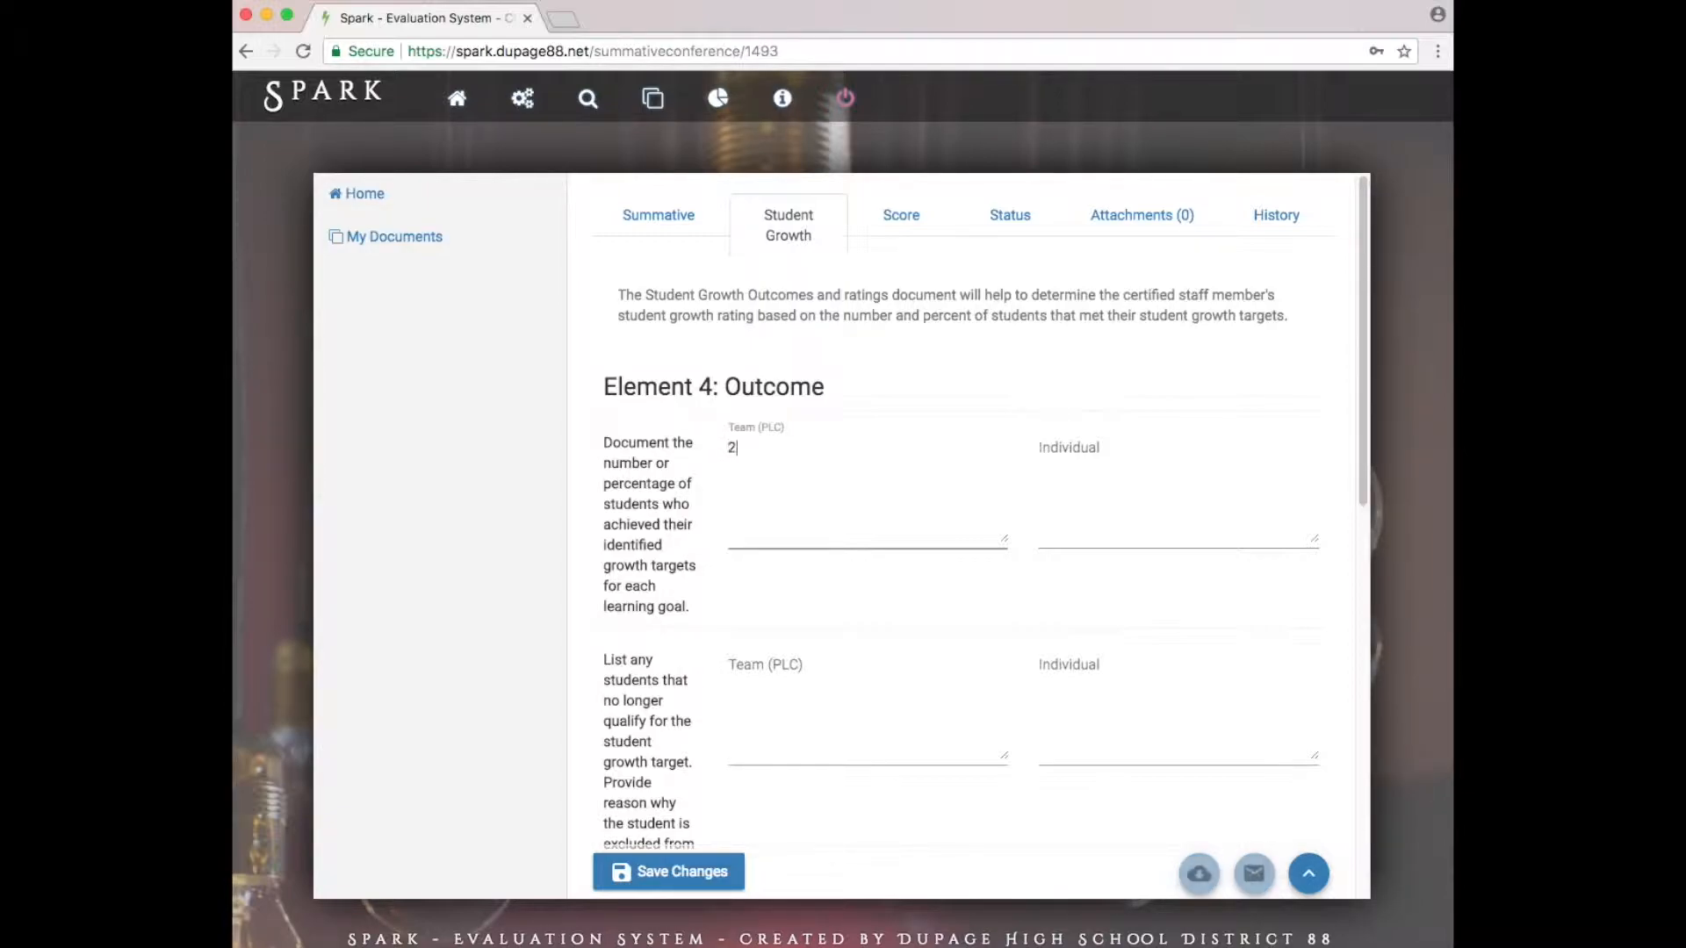
{"action": "type", "text": "70/300"}
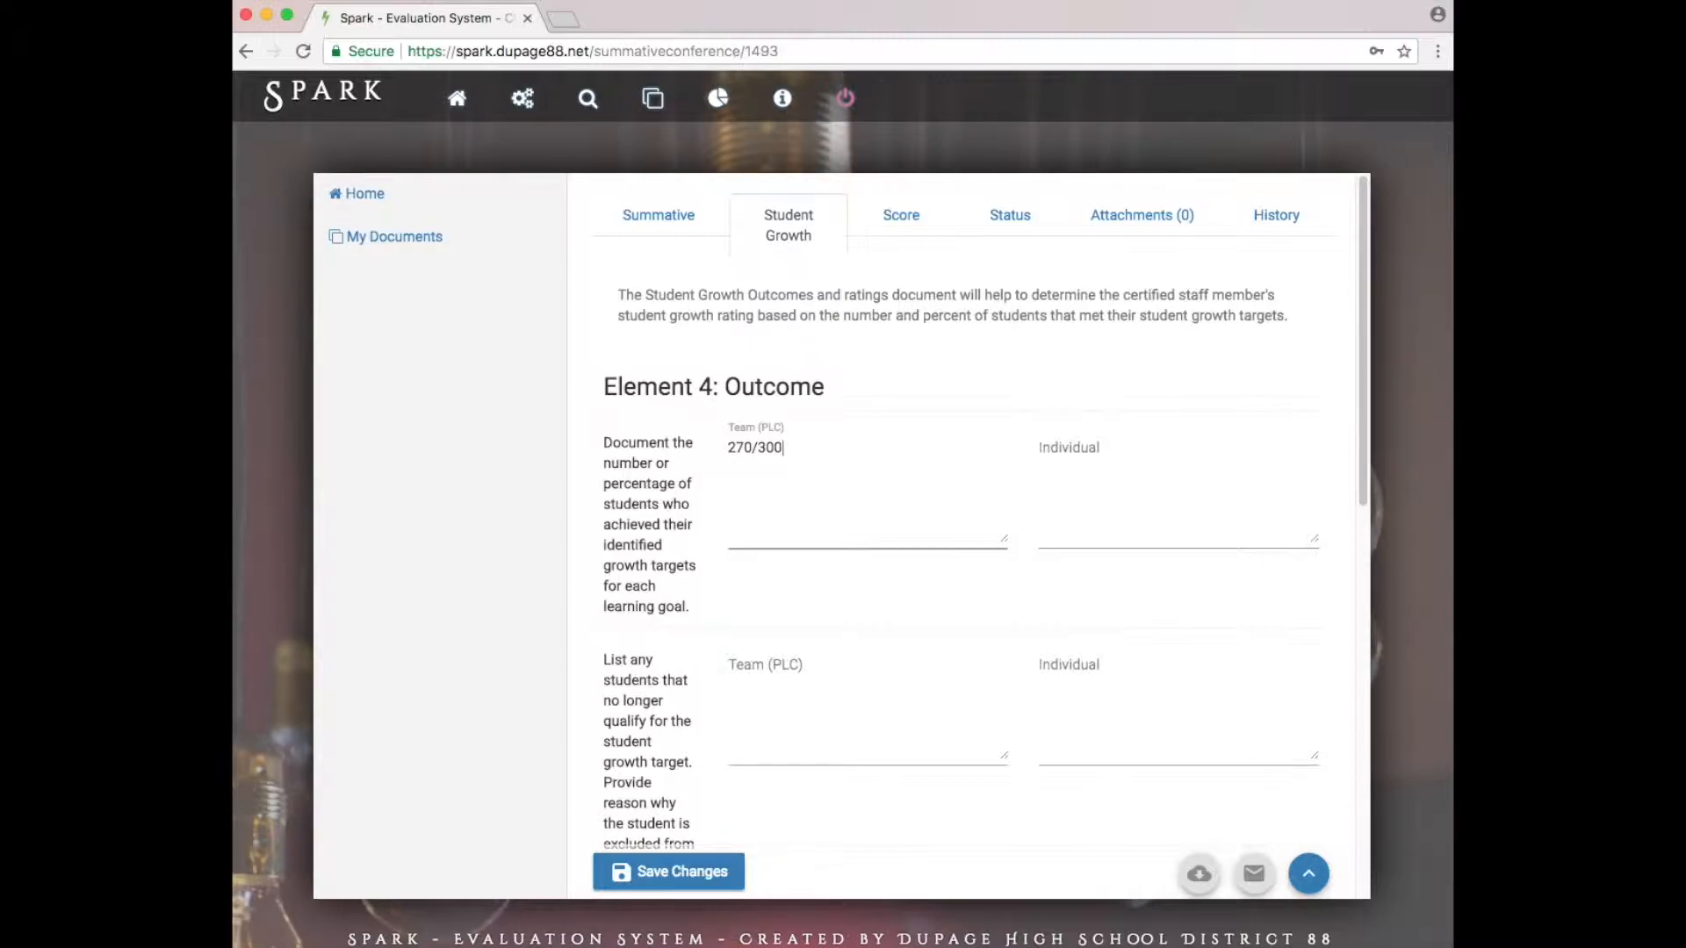
{"action": "type", "text": " m"}
{"action": "key", "text": "BackSpace"}
{"action": "type", "text": "or 90% met the identified growth target"}
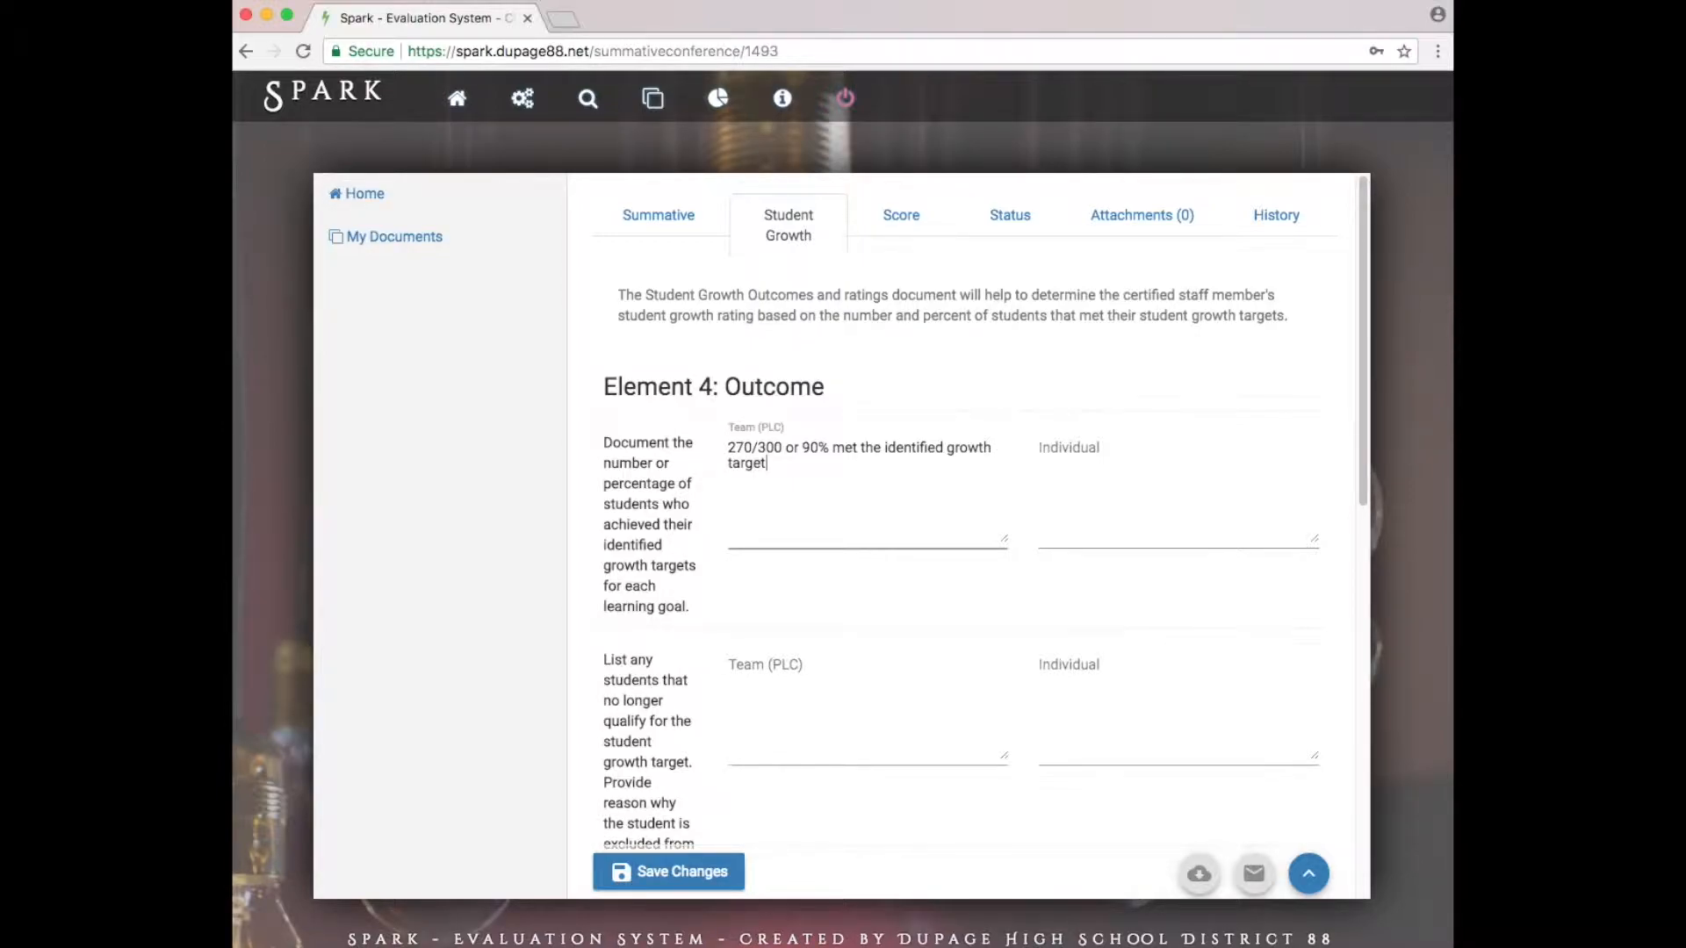
List two students' names on separate lines as the team's students who no longer qualify for the growth target
{"action": "left_click", "coordinate": [794, 699]}
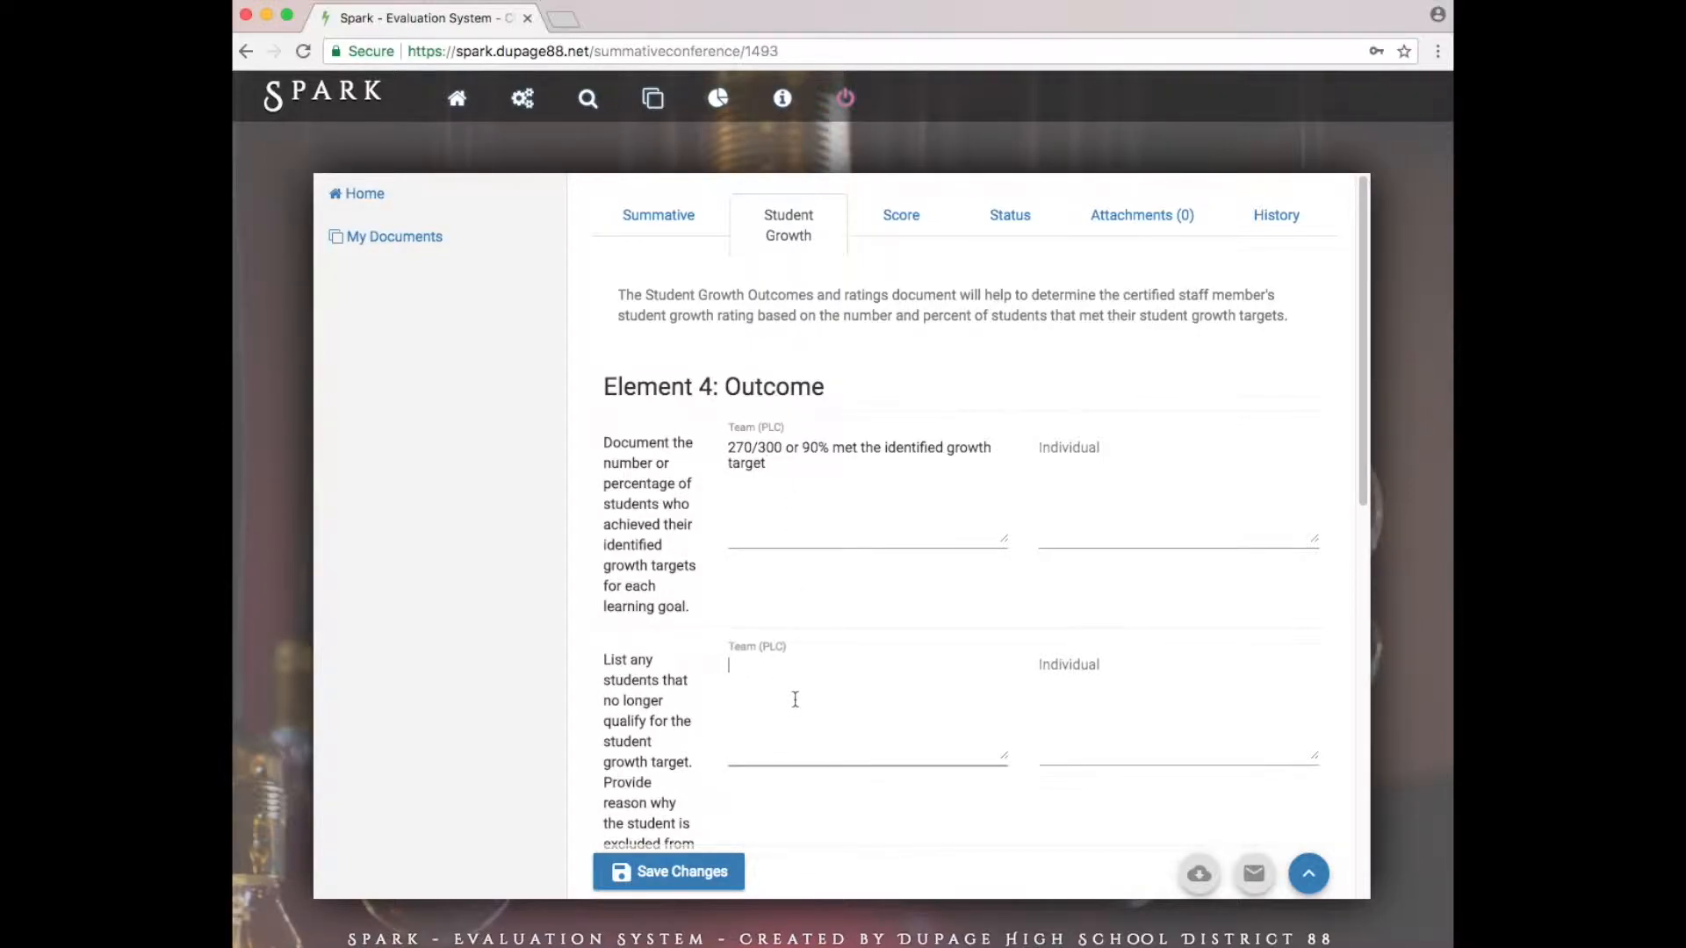
{"action": "type", "text": "John Smith"}
{"action": "left_click_drag", "start_coordinate": [1361, 417], "coordinate": [1359, 503]}
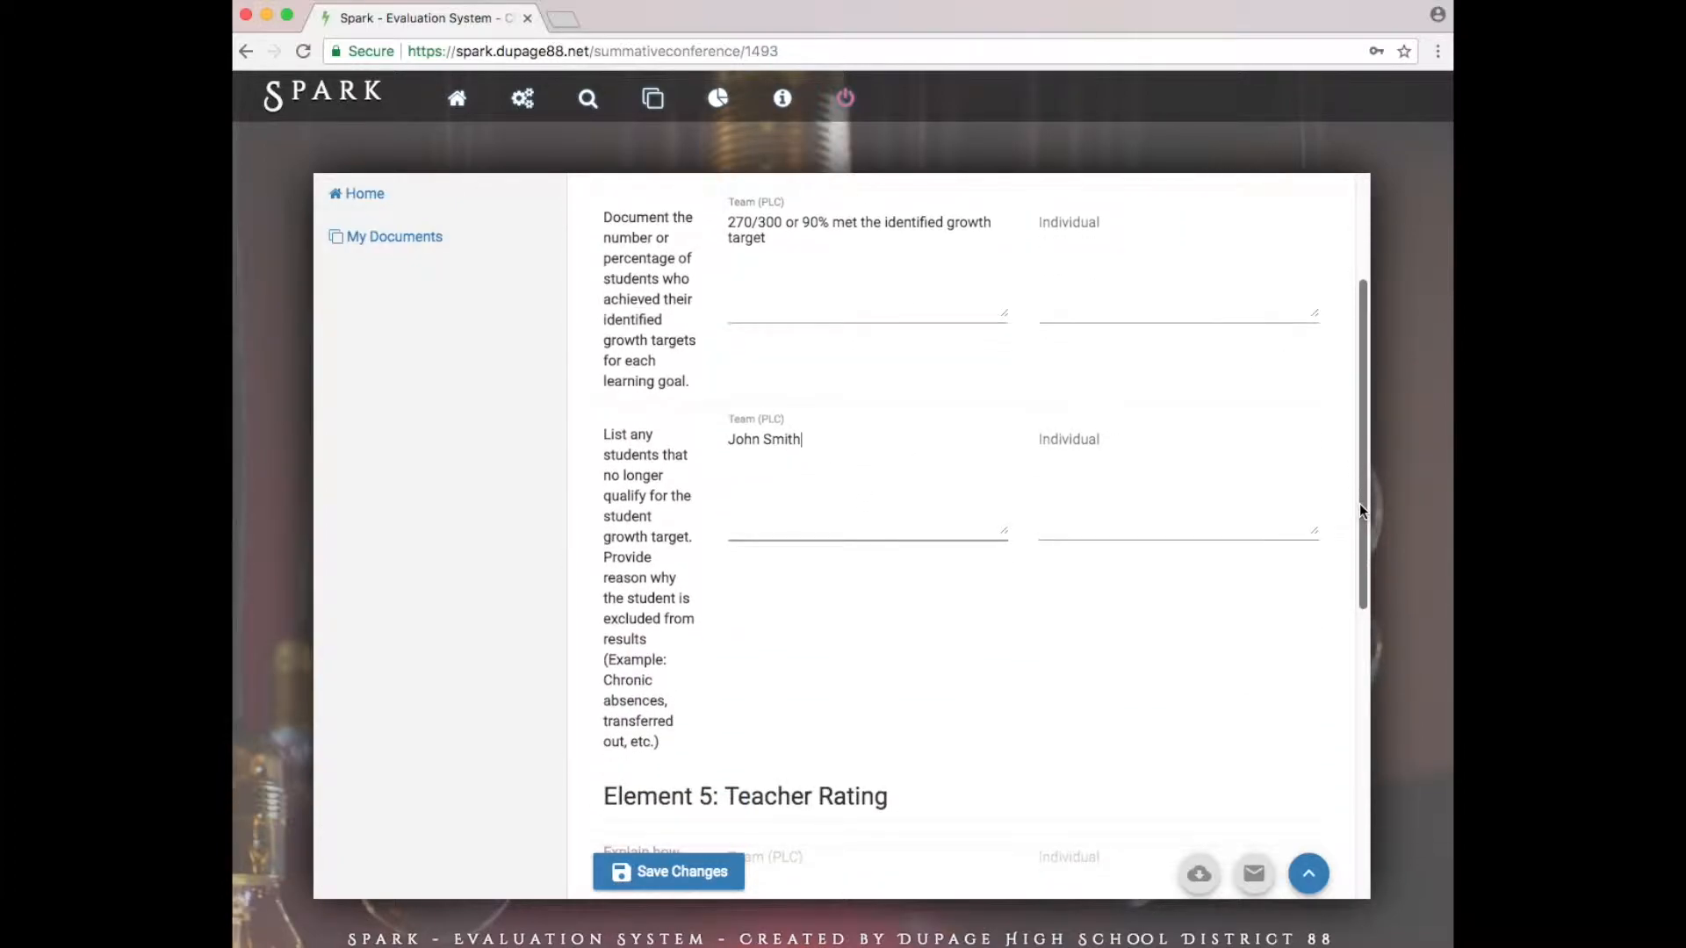
{"action": "left_click", "coordinate": [789, 484]}
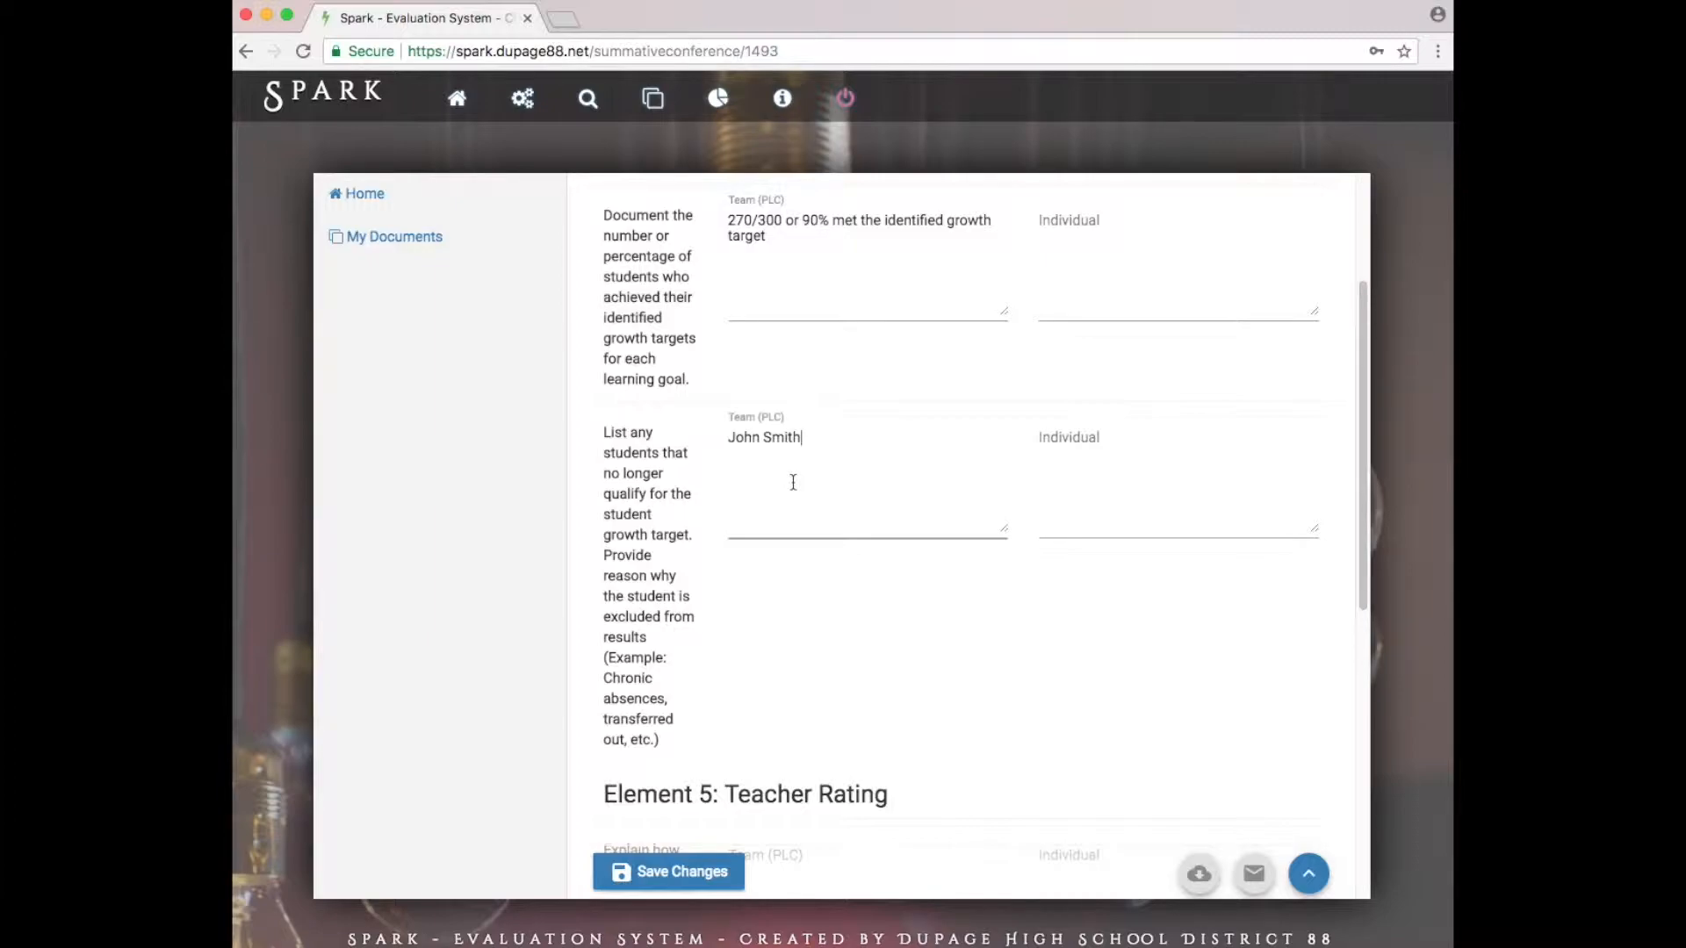
{"action": "key", "text": "Return"}
{"action": "type", "text": "Jane Doe"}
{"action": "scroll", "coordinate": [1361, 473], "scroll_direction": "up", "scroll_amount": 1}
{"action": "left_click_drag", "start_coordinate": [1360, 471], "coordinate": [1359, 430]}
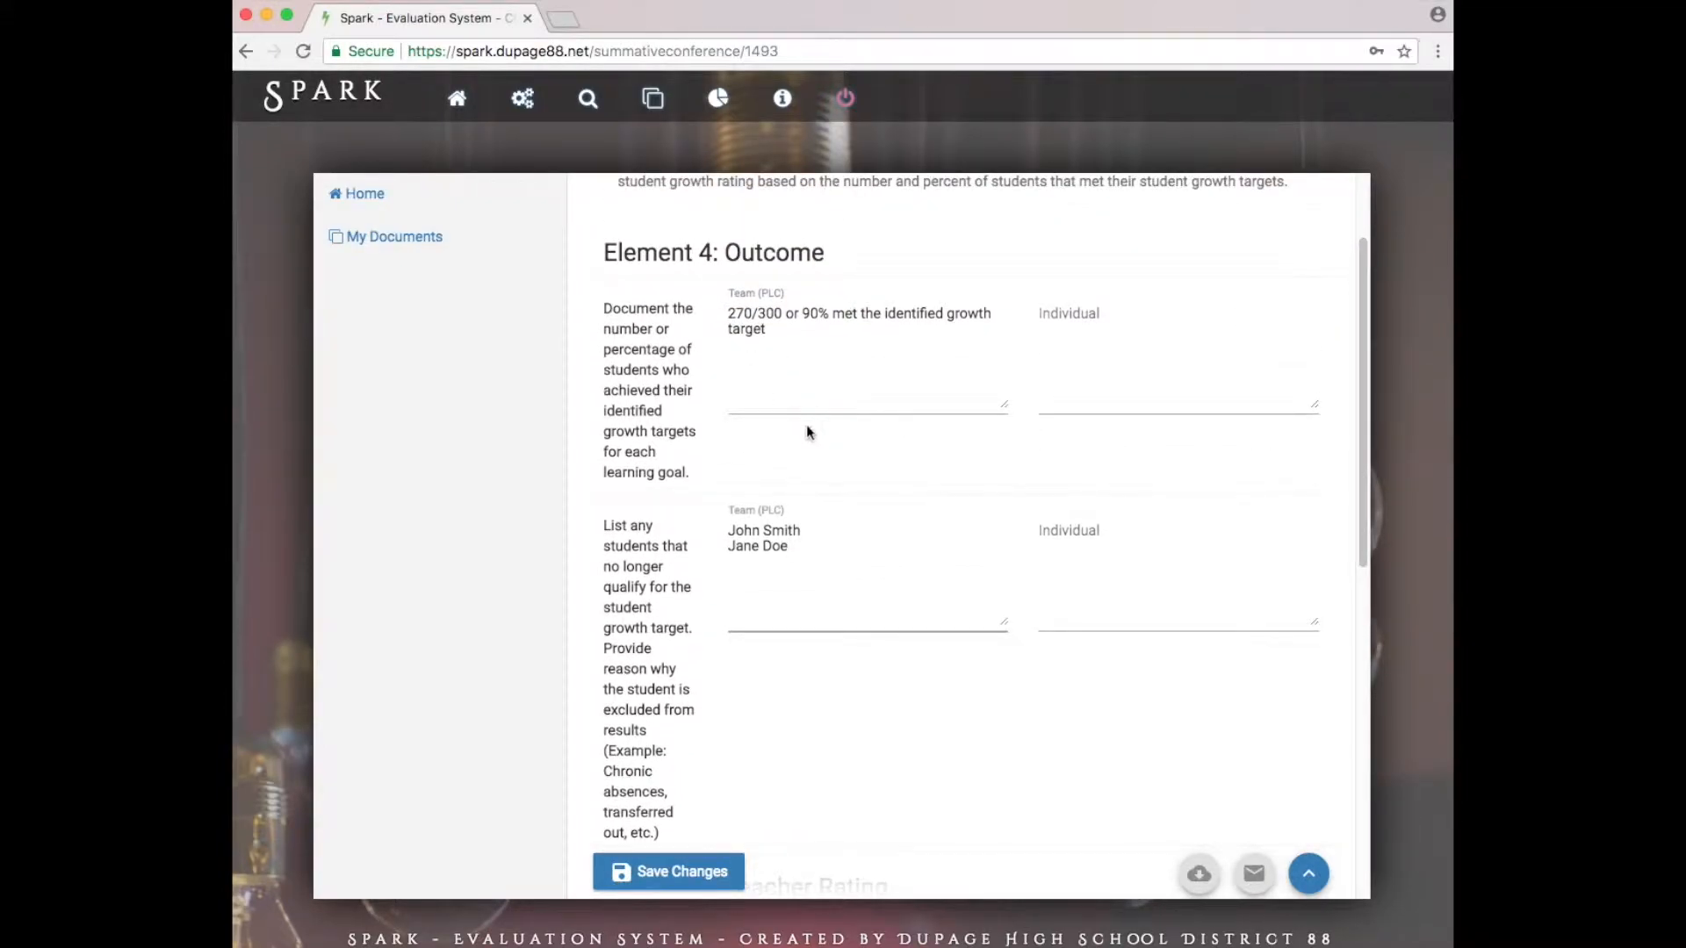
Enter "90% = Excellent" as the team's explanation of the Element 5 teacher rating
{"action": "left_click_drag", "start_coordinate": [1361, 429], "coordinate": [1360, 622]}
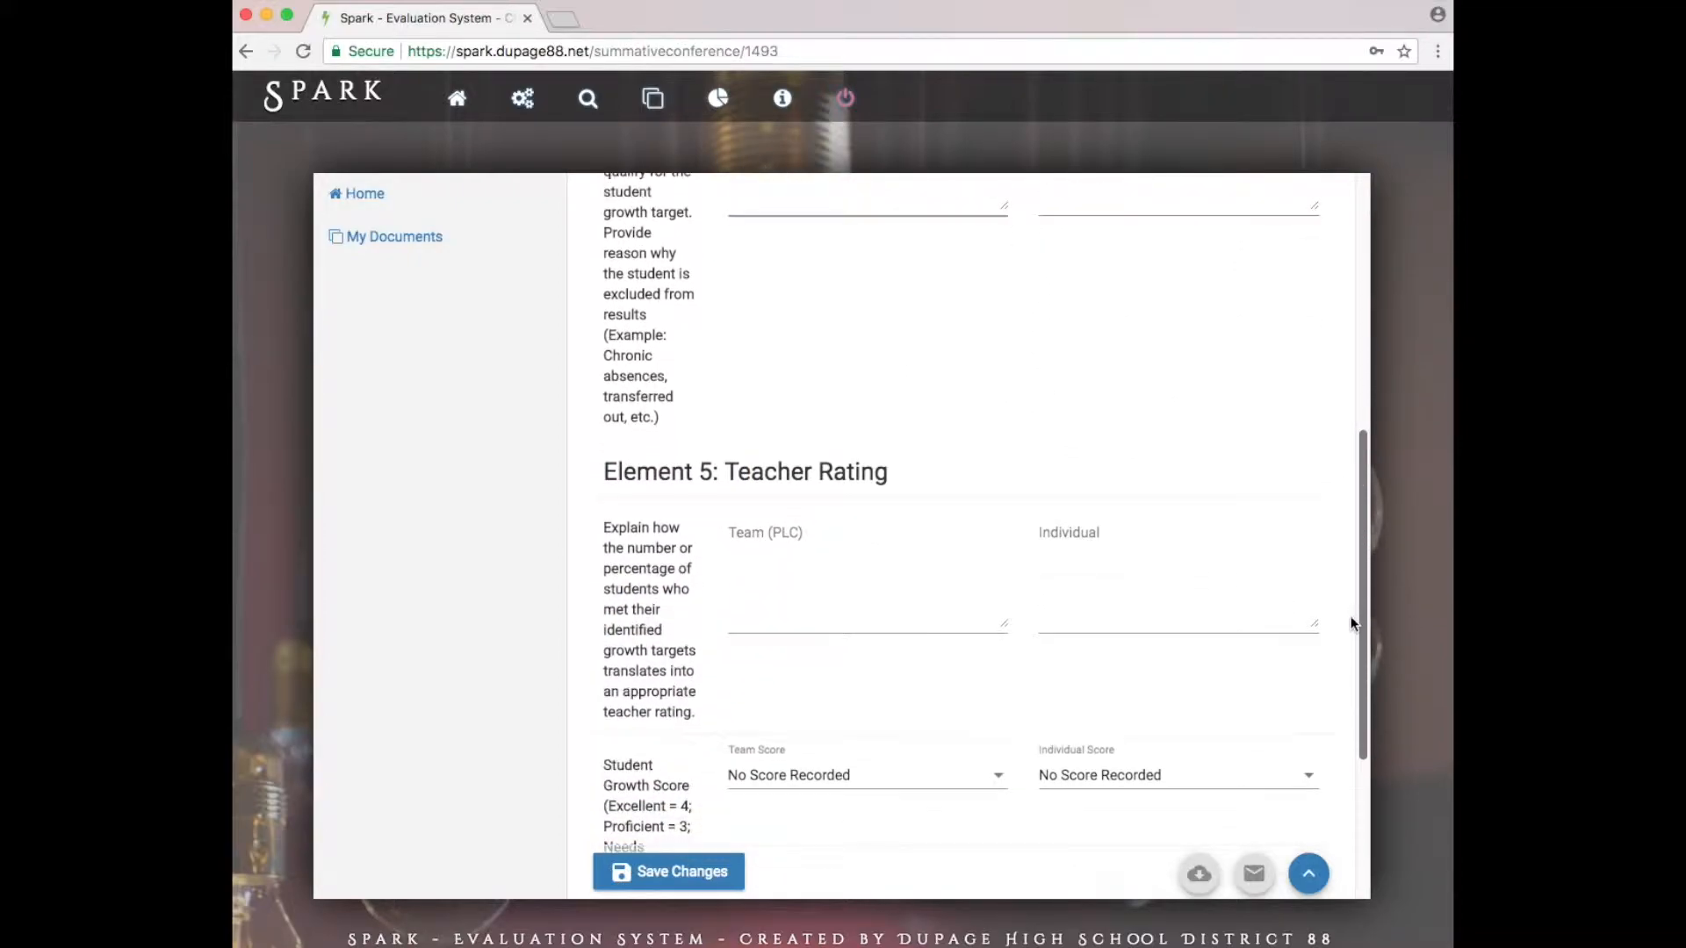
{"action": "left_click", "coordinate": [843, 581]}
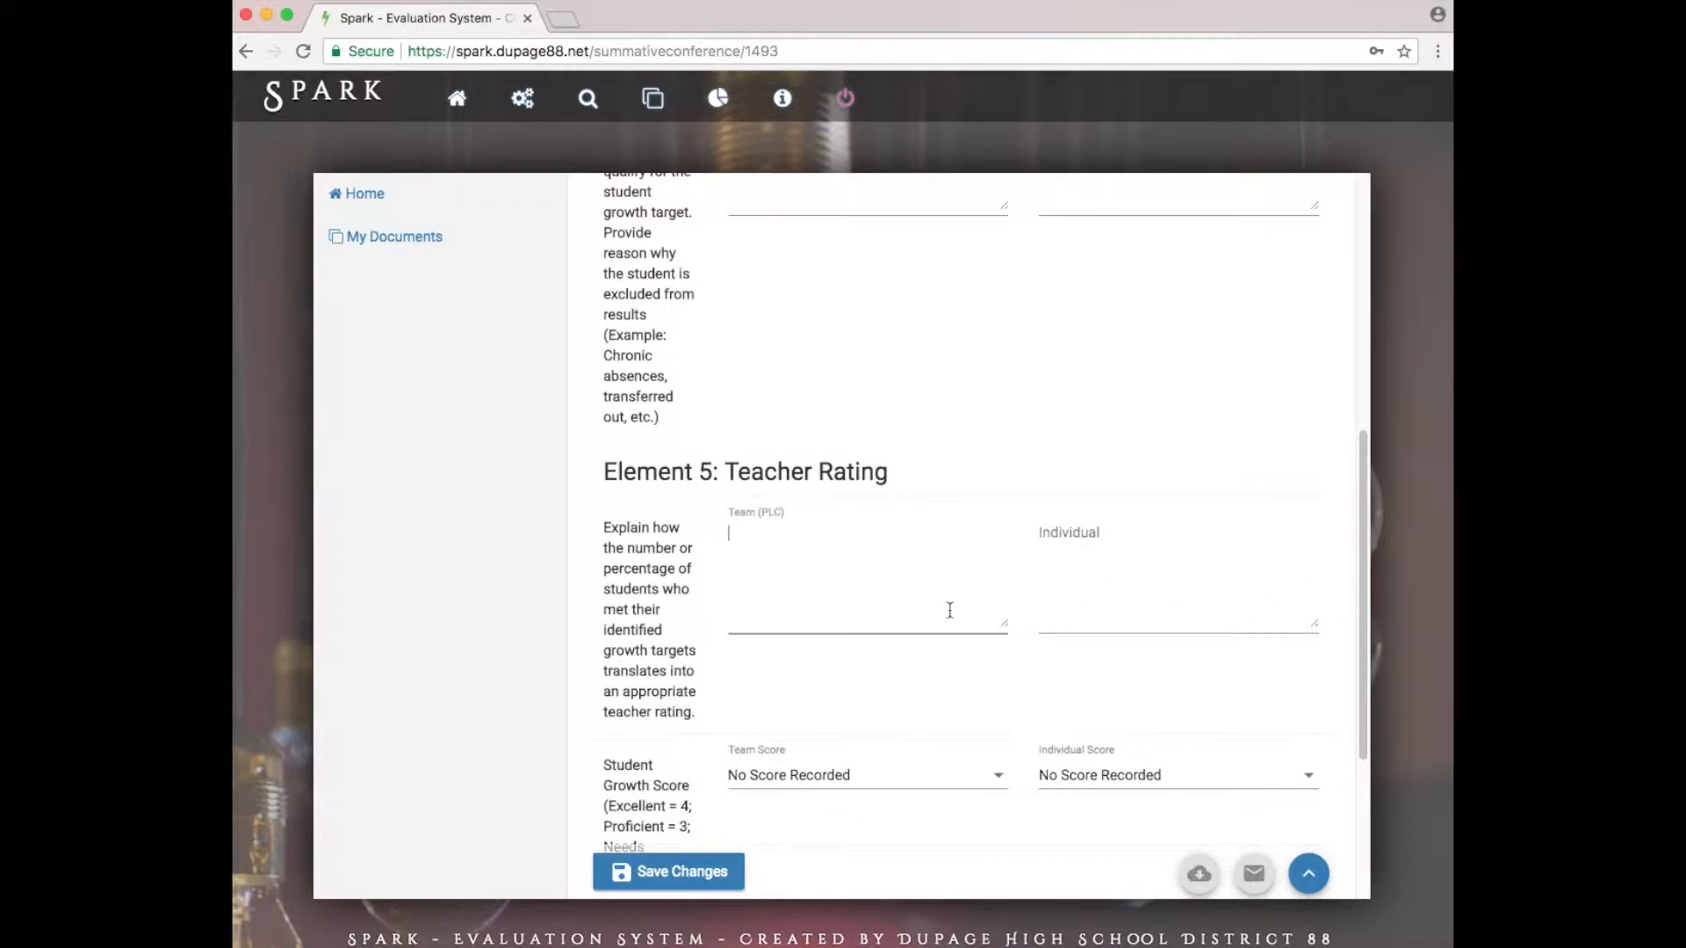
{"action": "mouse_move", "coordinate": [1361, 581]}
{"action": "left_mouse_down"}
{"action": "mouse_move", "coordinate": [1366, 422]}
{"action": "mouse_move", "coordinate": [1367, 604]}
{"action": "left_mouse_up"}
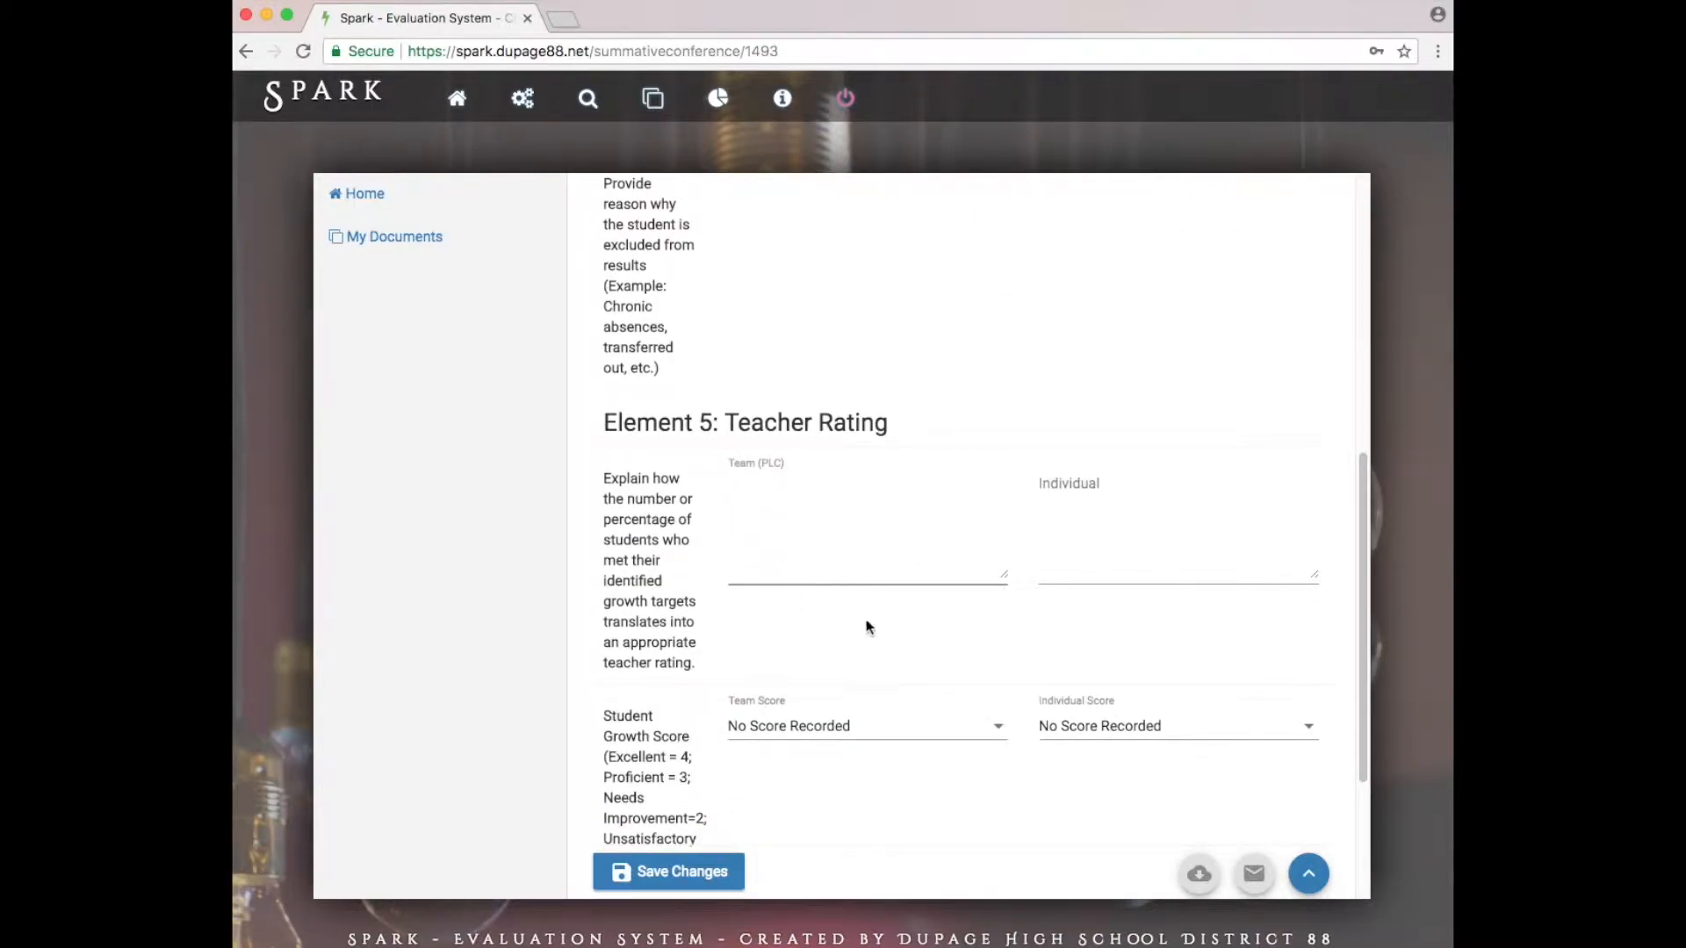
{"action": "left_click", "coordinate": [997, 735]}
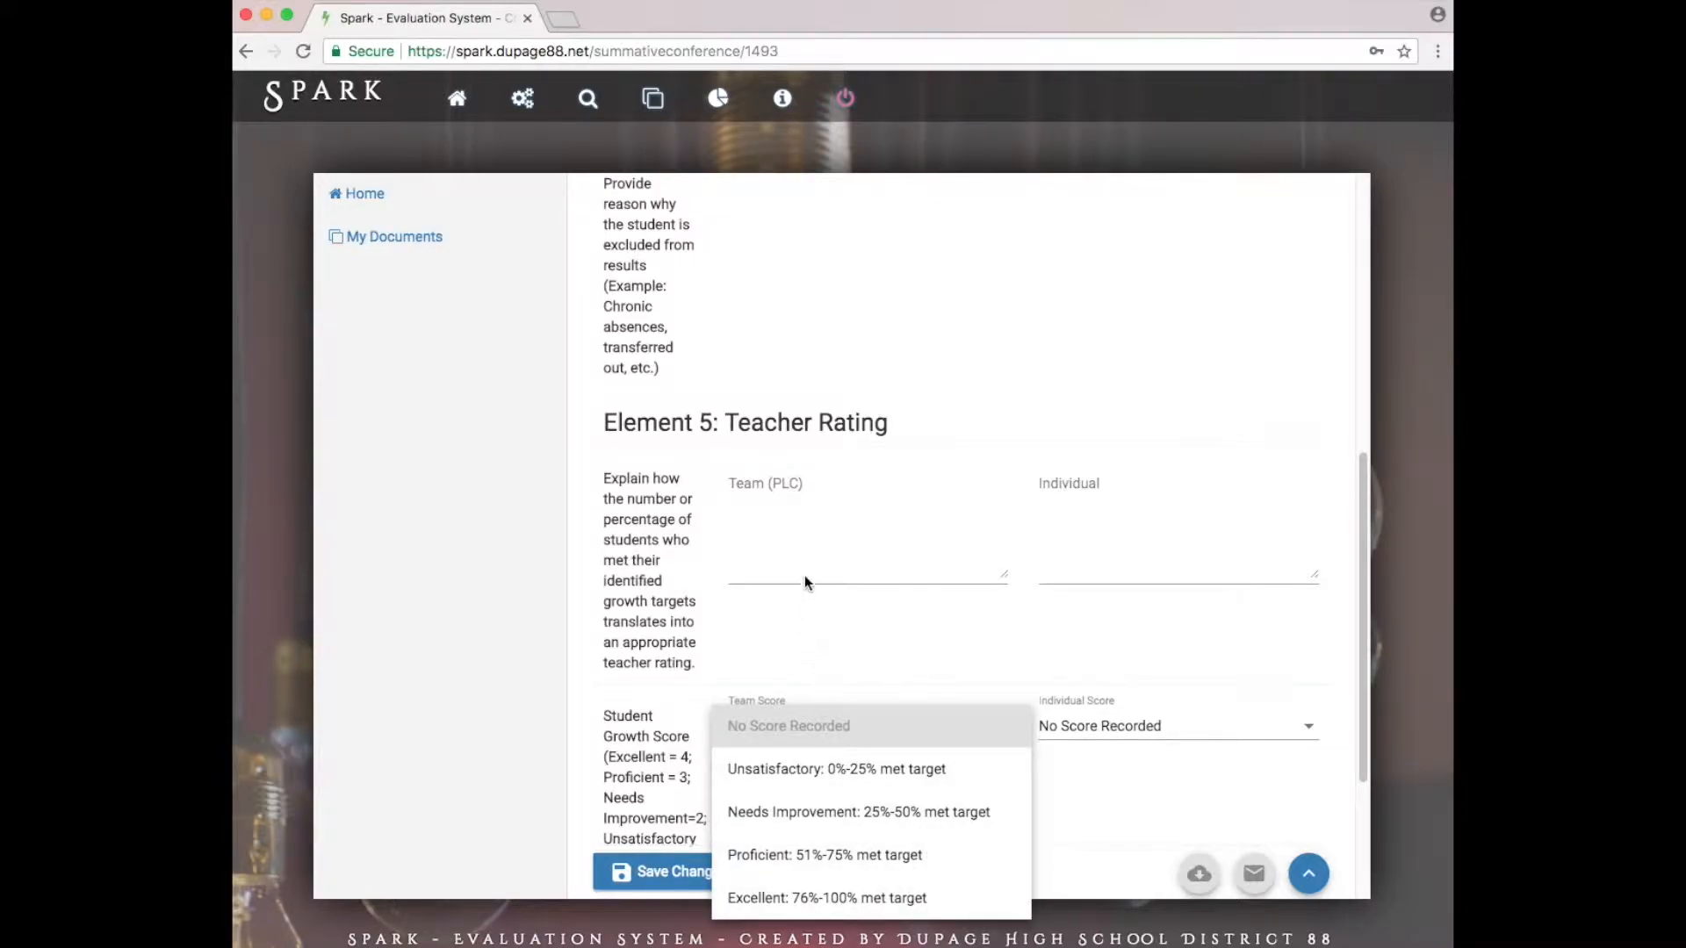
{"action": "left_click", "coordinate": [798, 518]}
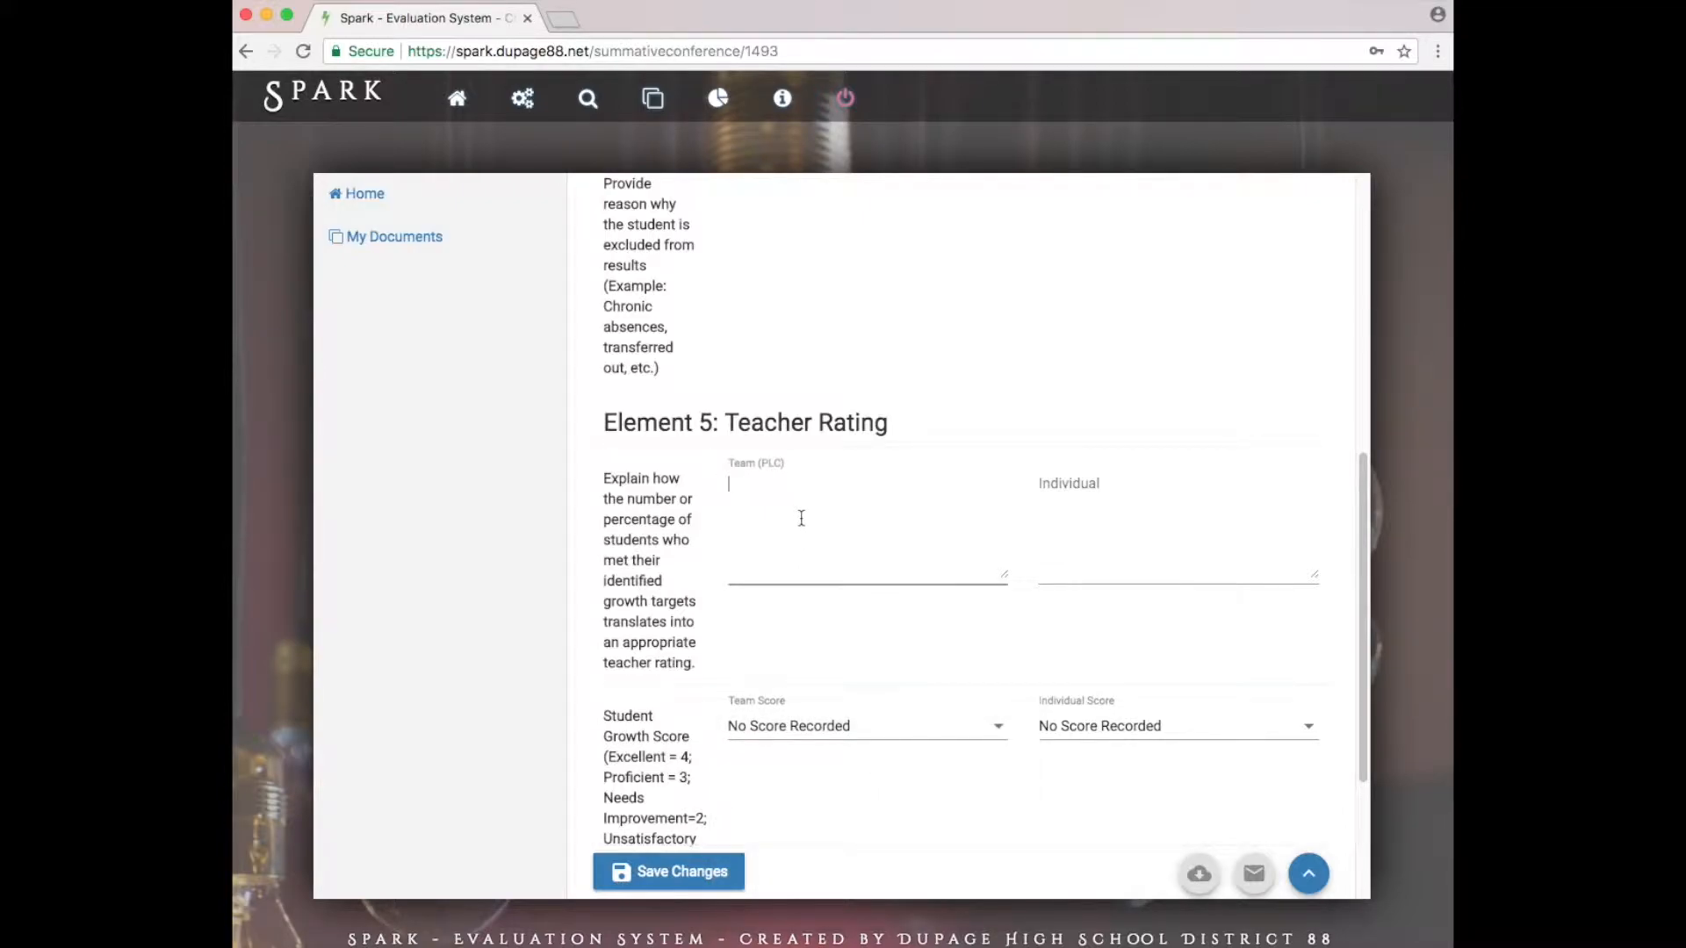
{"action": "type", "text": "Excellent"}
{"action": "left_click_drag", "start_coordinate": [731, 487], "coordinate": [738, 489]}
{"action": "type", "text": "90% = E"}
Set the team's student growth score to "Excellent: 76%-100% met target"
{"action": "left_click", "coordinate": [858, 728]}
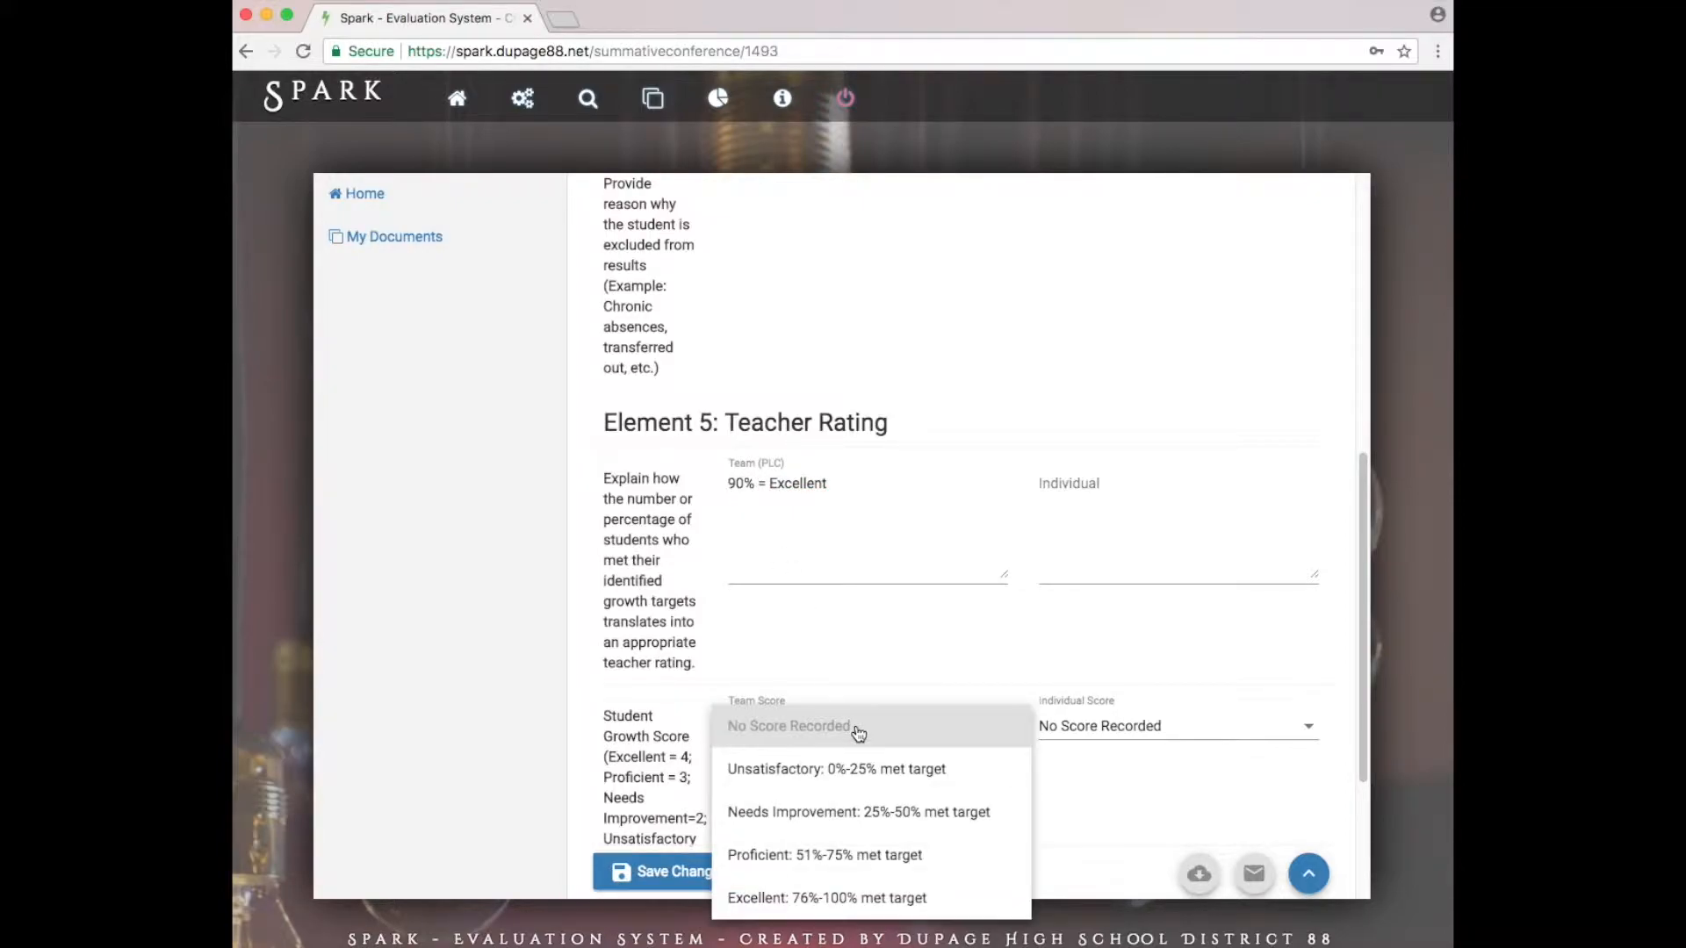
{"action": "left_click", "coordinate": [843, 897]}
{"action": "scroll", "coordinate": [946, 754], "scroll_direction": "down", "scroll_amount": 2}
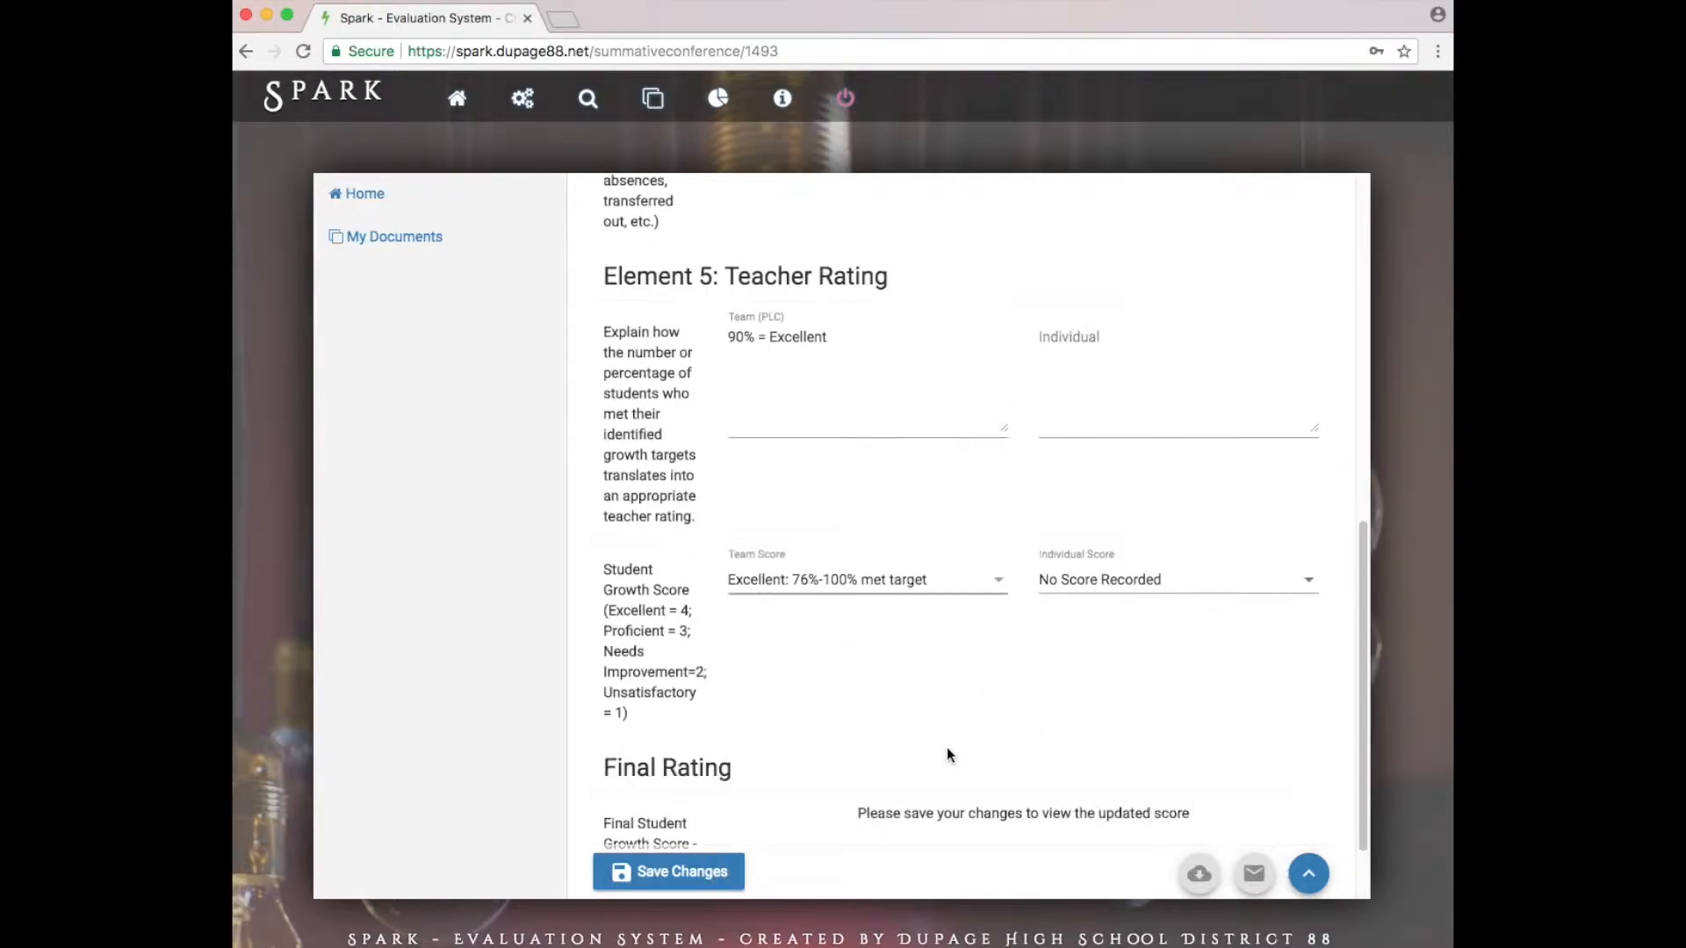
{"action": "scroll", "coordinate": [946, 753], "scroll_direction": "down", "scroll_amount": 1}
Enter "85/100 or 85% met the identified growth target" as the individual Element 4 outcome and the non-qualifying student's name below it
{"action": "left_click_drag", "start_coordinate": [1355, 654], "coordinate": [1405, 350]}
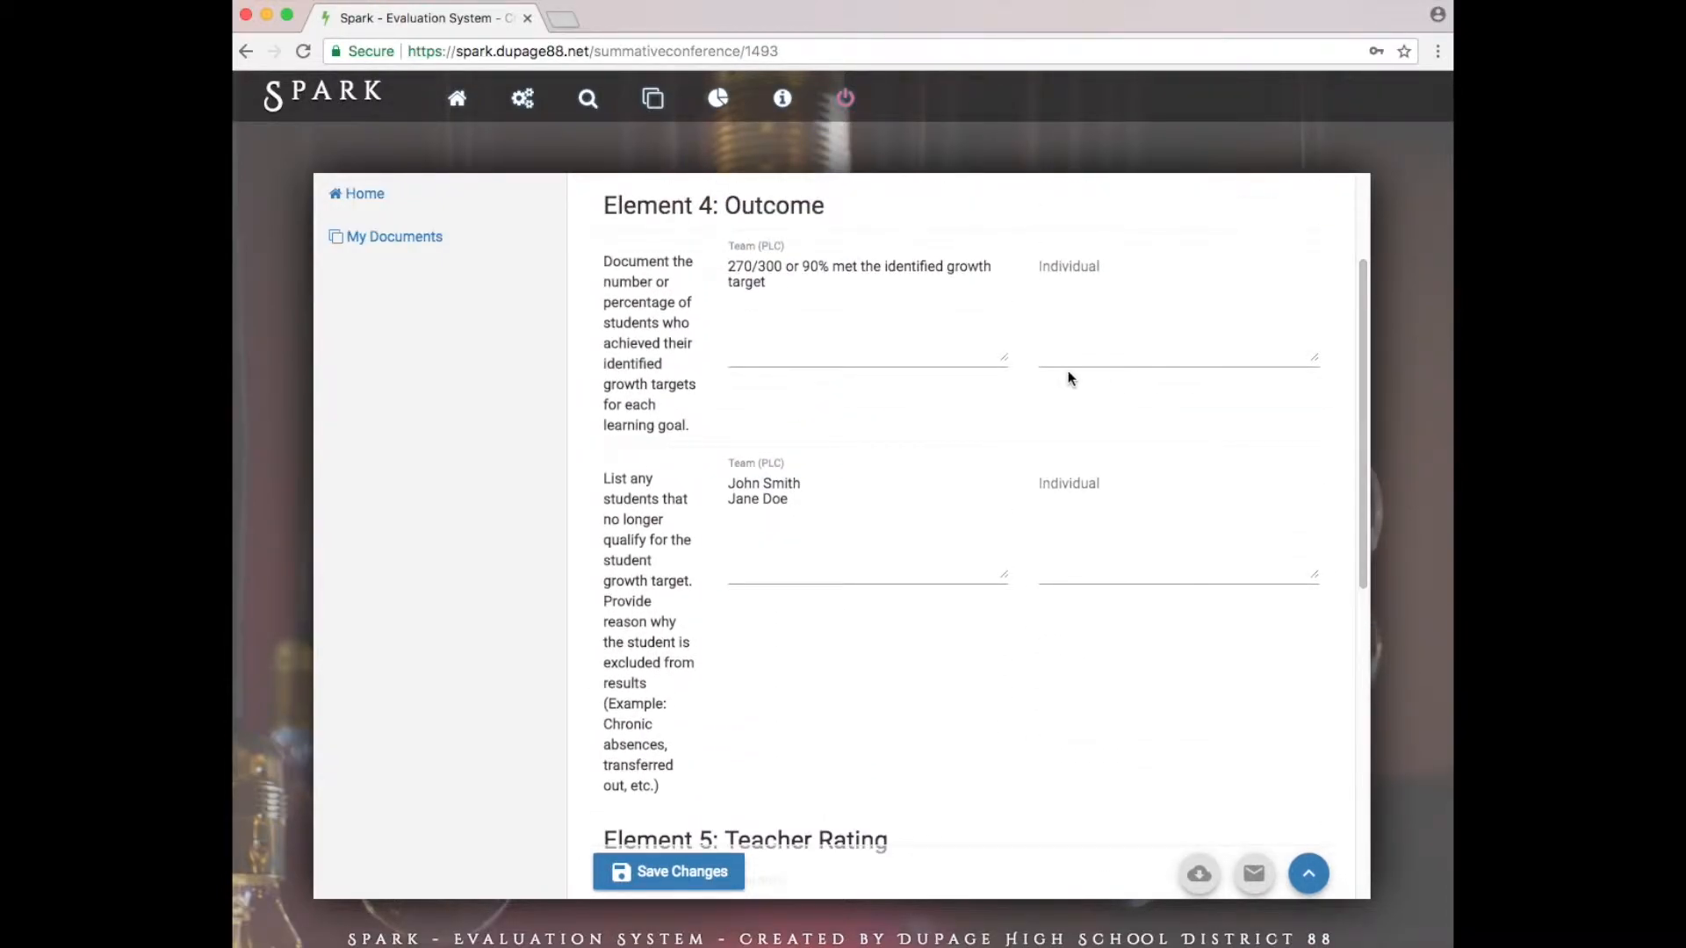
{"action": "left_click", "coordinate": [1065, 292]}
{"action": "type", "text": "85/100"}
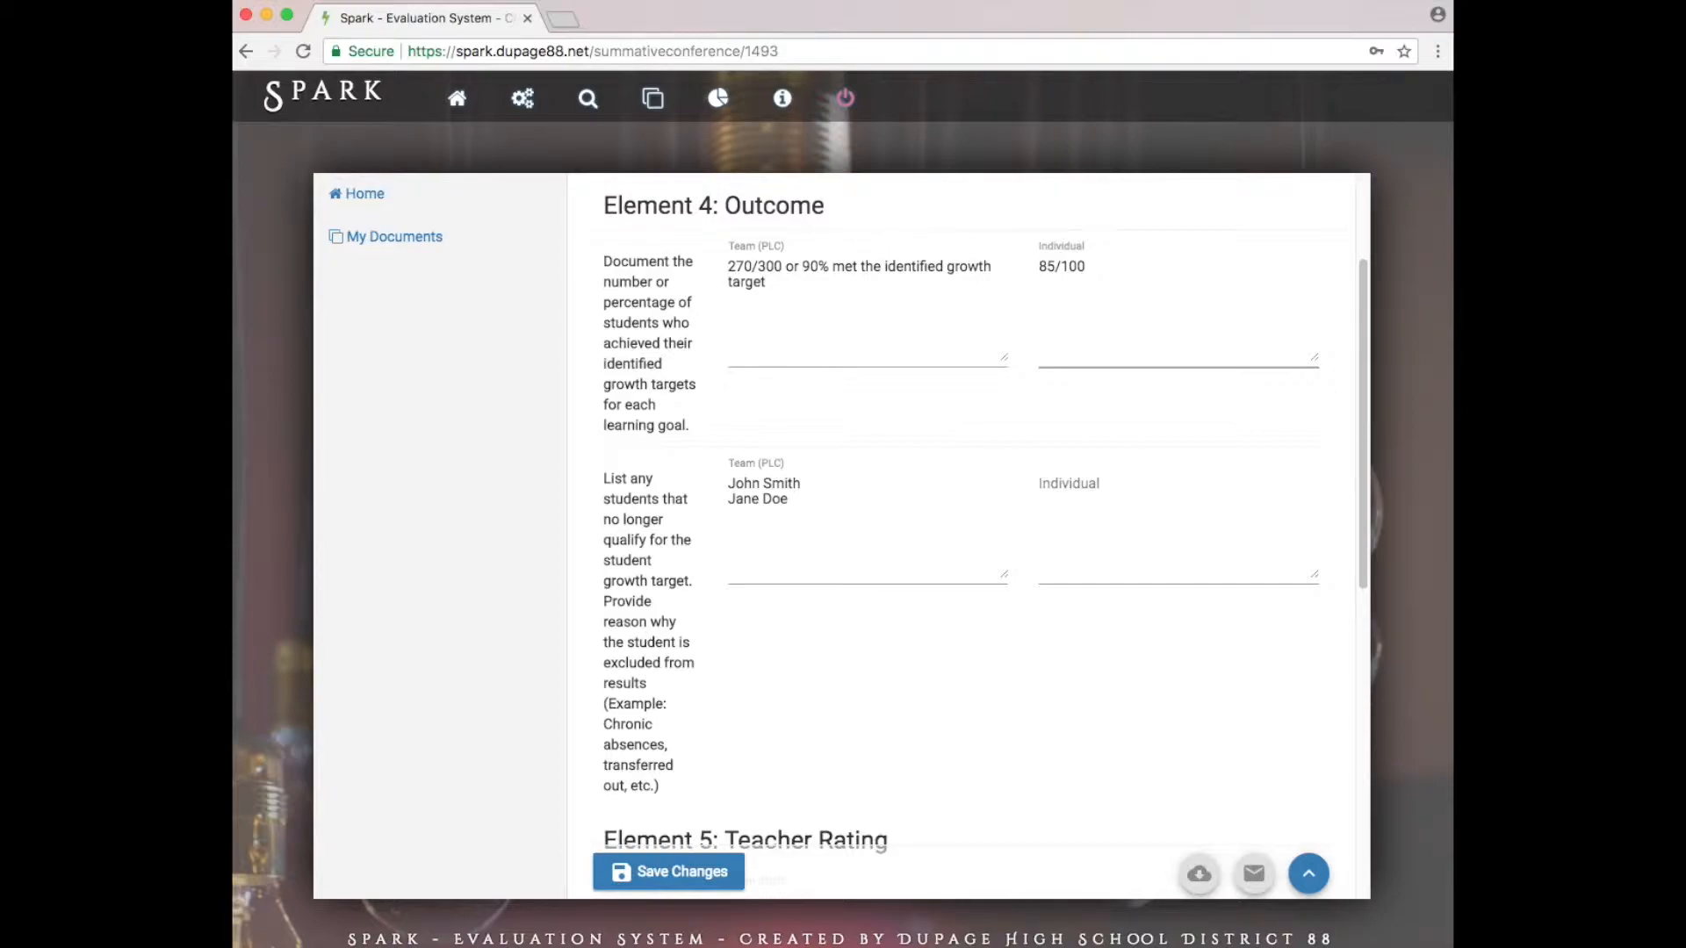
{"action": "type", "text": " or 85% met the identified growth target"}
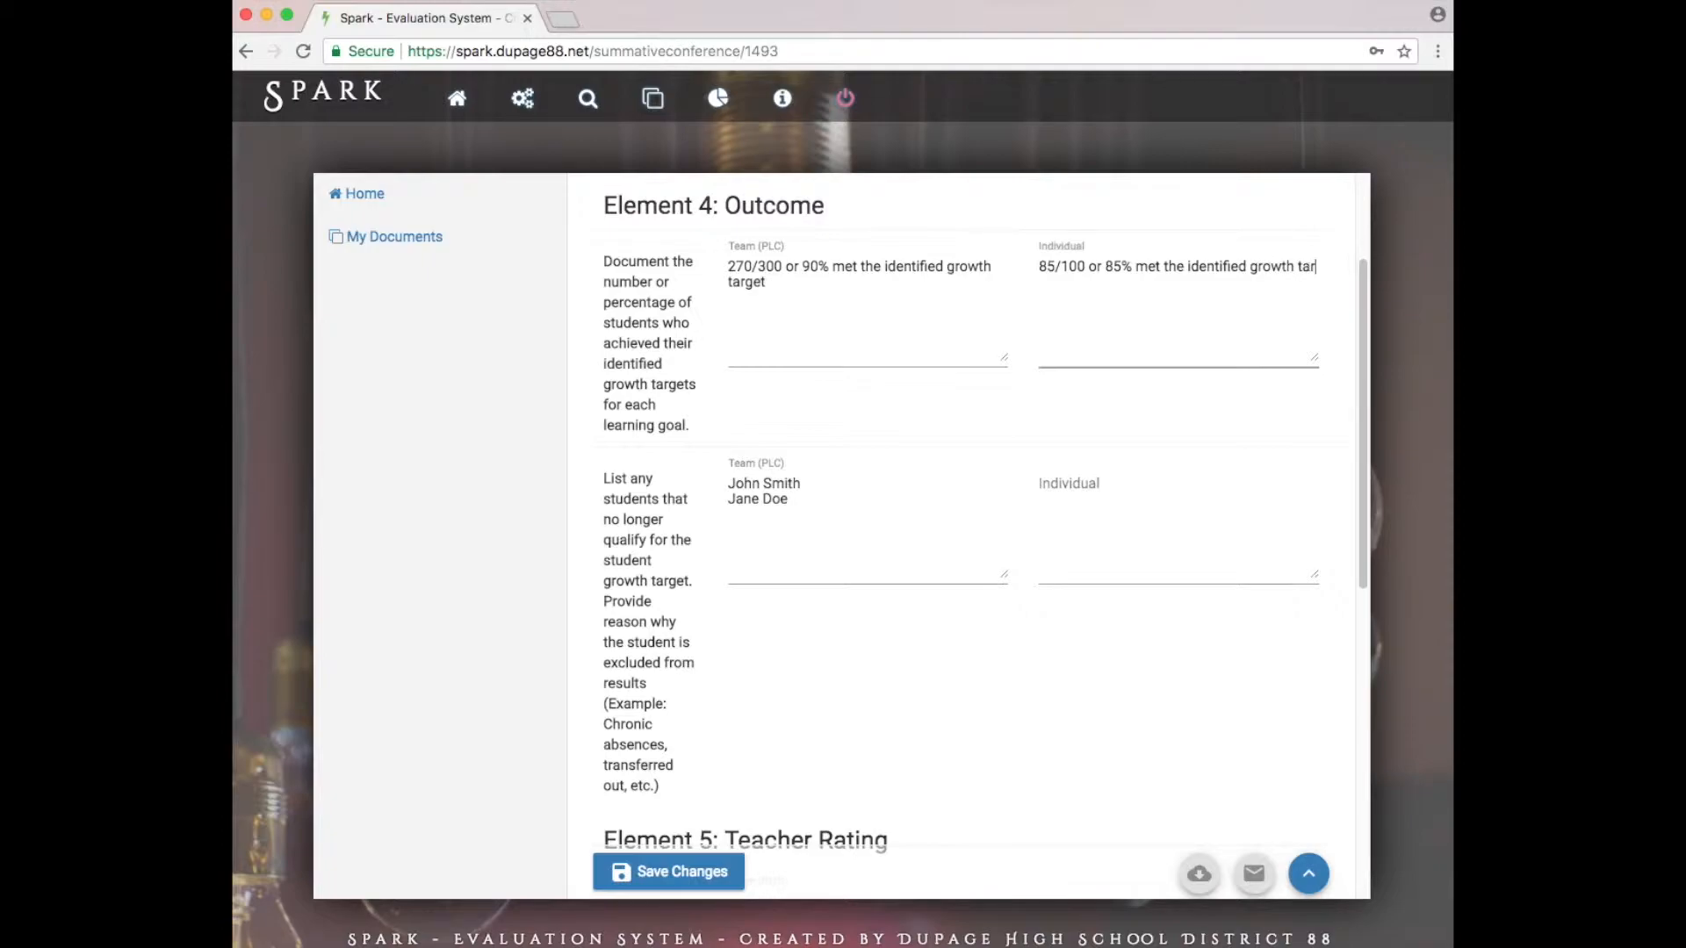
{"action": "left_click", "coordinate": [1090, 512]}
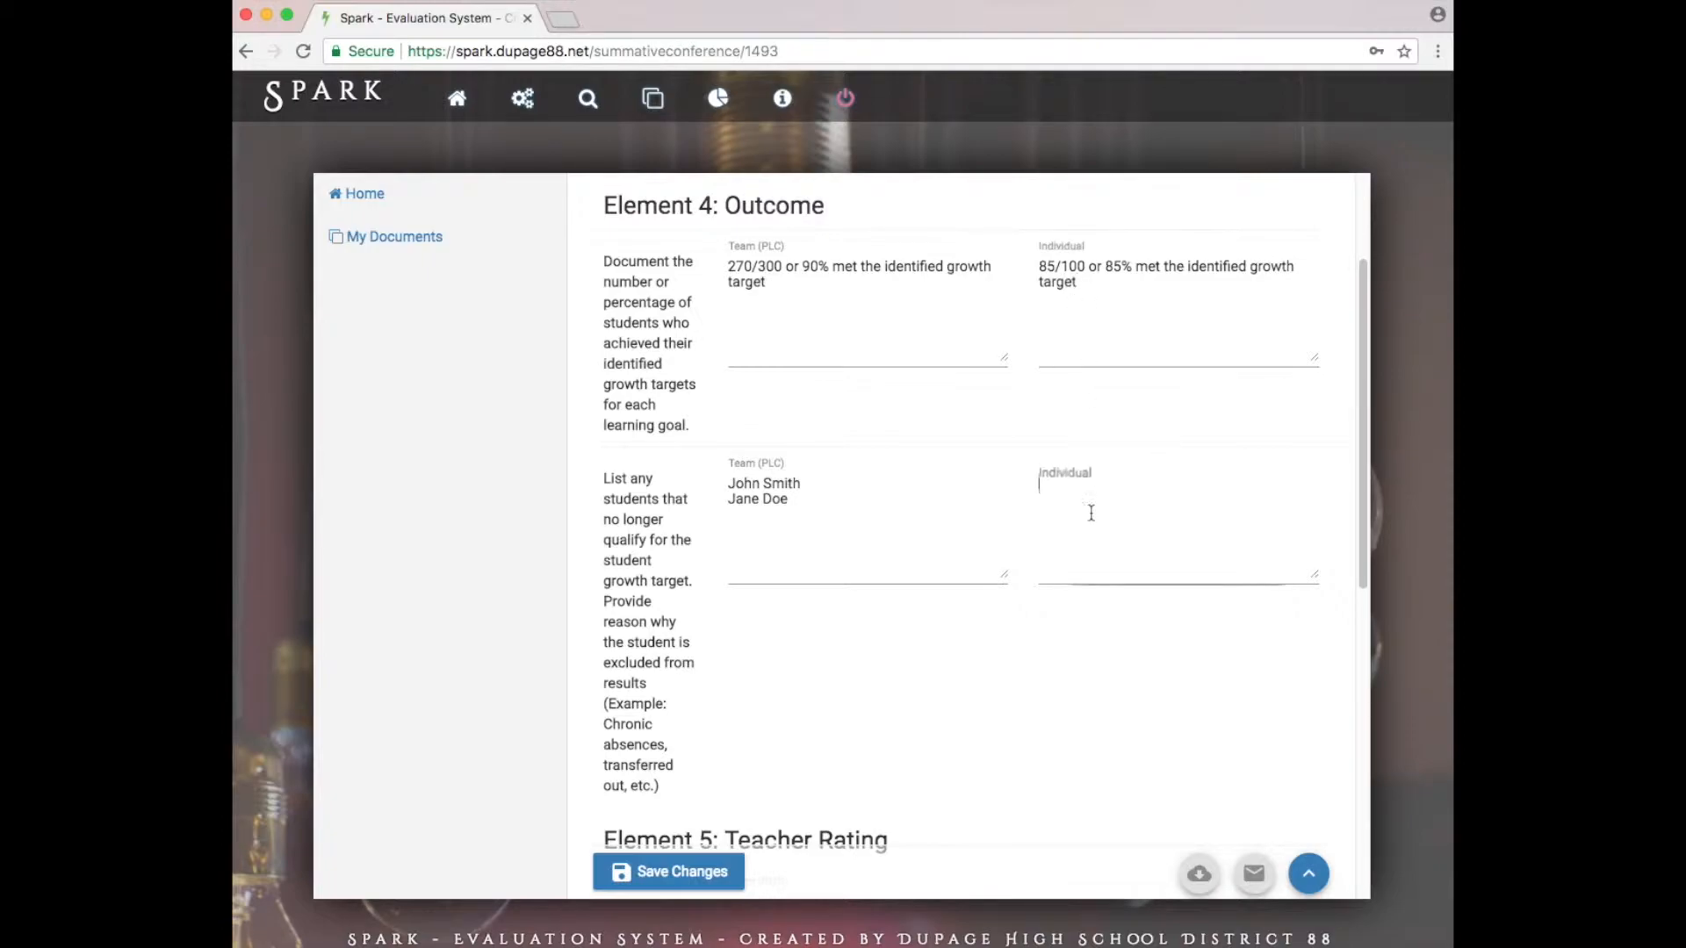
{"action": "type", "text": "Jim Thome"}
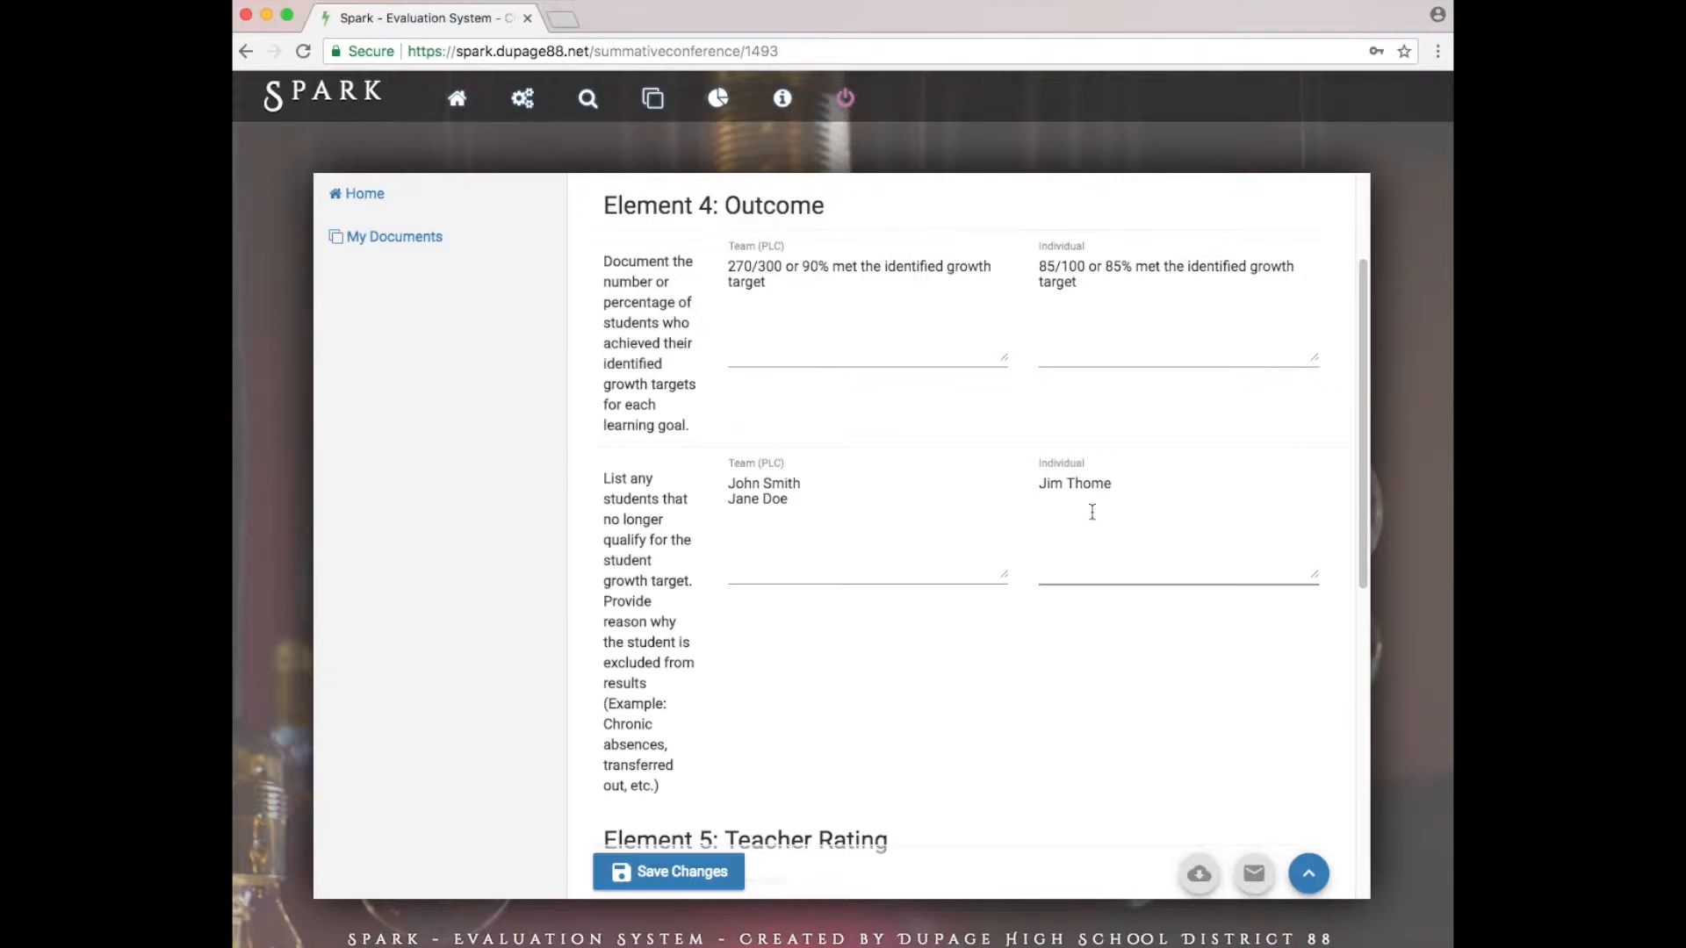
Enter "85% = Excellent" as the individual explanation of the Element 5 teacher rating
{"action": "scroll", "coordinate": [1361, 449], "scroll_direction": "down", "scroll_amount": 5}
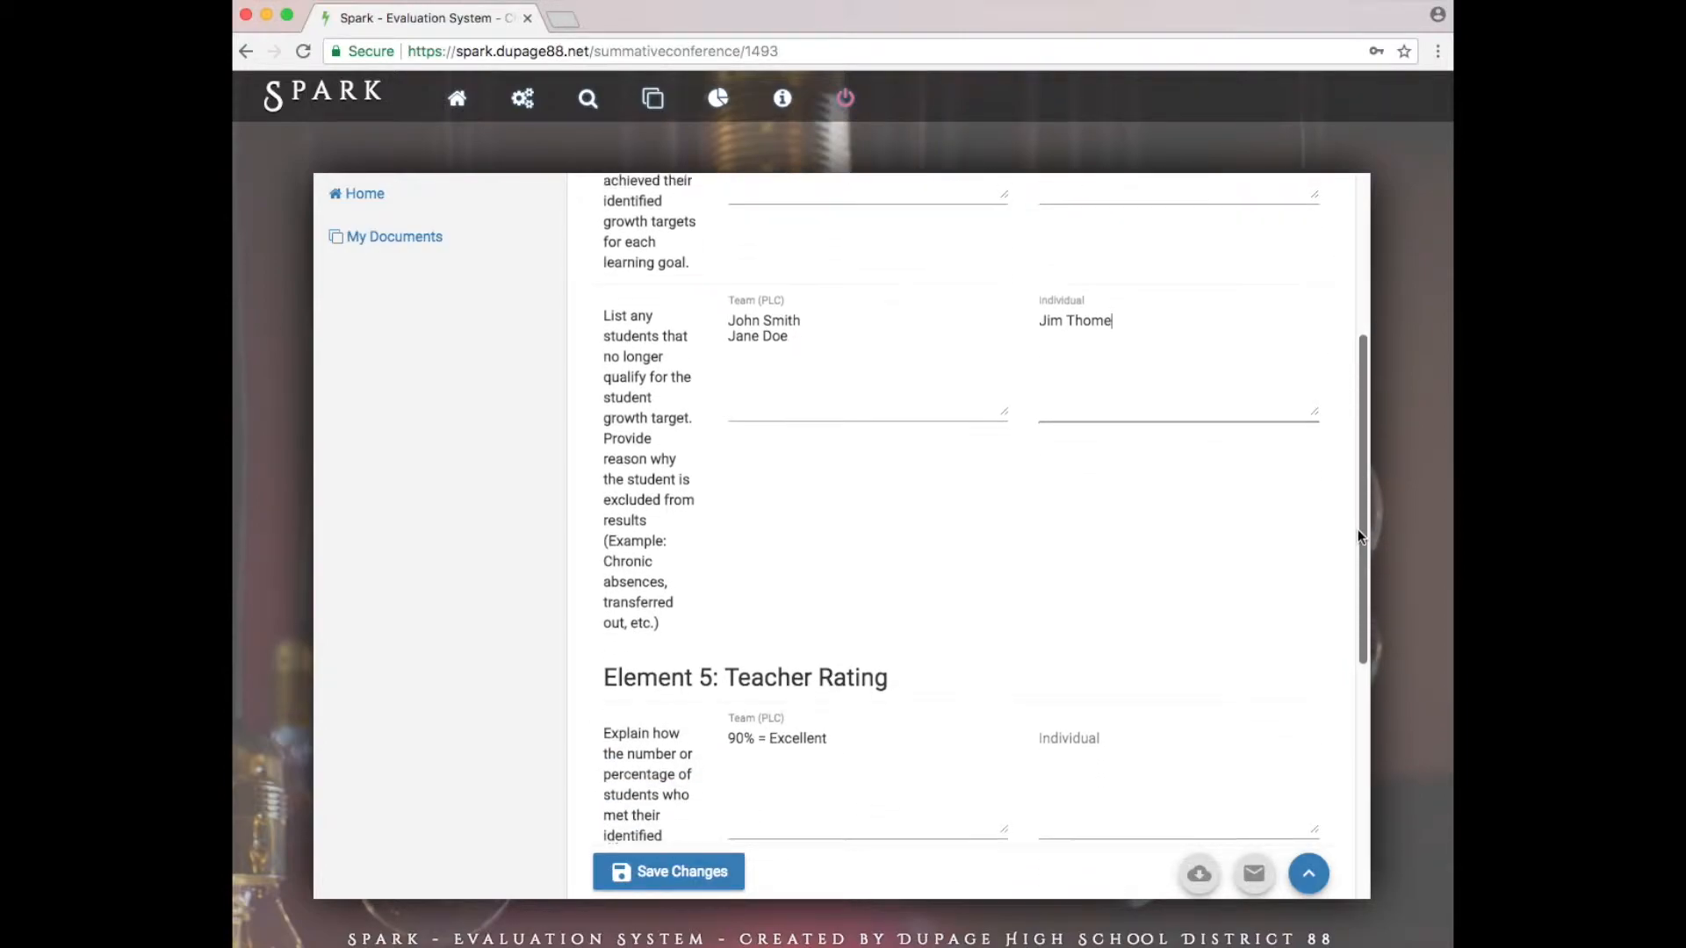
{"action": "left_click", "coordinate": [1119, 544]}
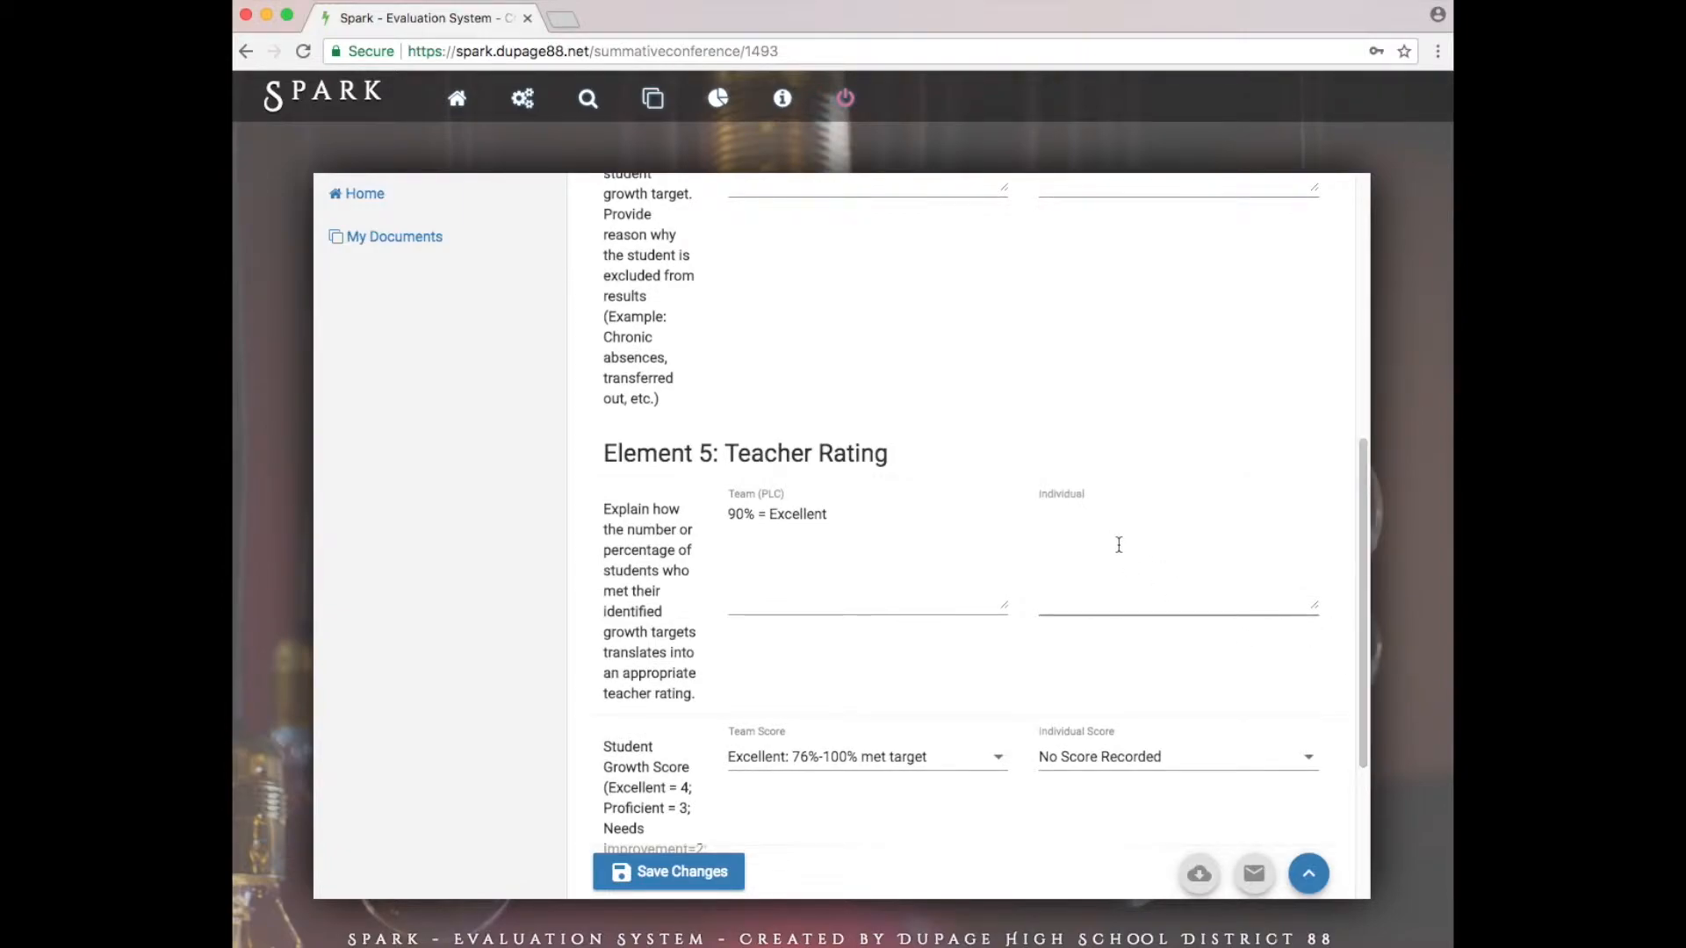
{"action": "type", "text": "85% ="}
{"action": "left_click", "coordinate": [1146, 755]}
{"action": "left_click", "coordinate": [1107, 782]}
{"action": "left_click", "coordinate": [1109, 519]}
{"action": "type", "text": "Excellent"}
Set the individual student growth score to "Excellent: 76%-100% met target" and save the document's changes
{"action": "left_click", "coordinate": [1108, 754]}
{"action": "left_click", "coordinate": [1105, 743]}
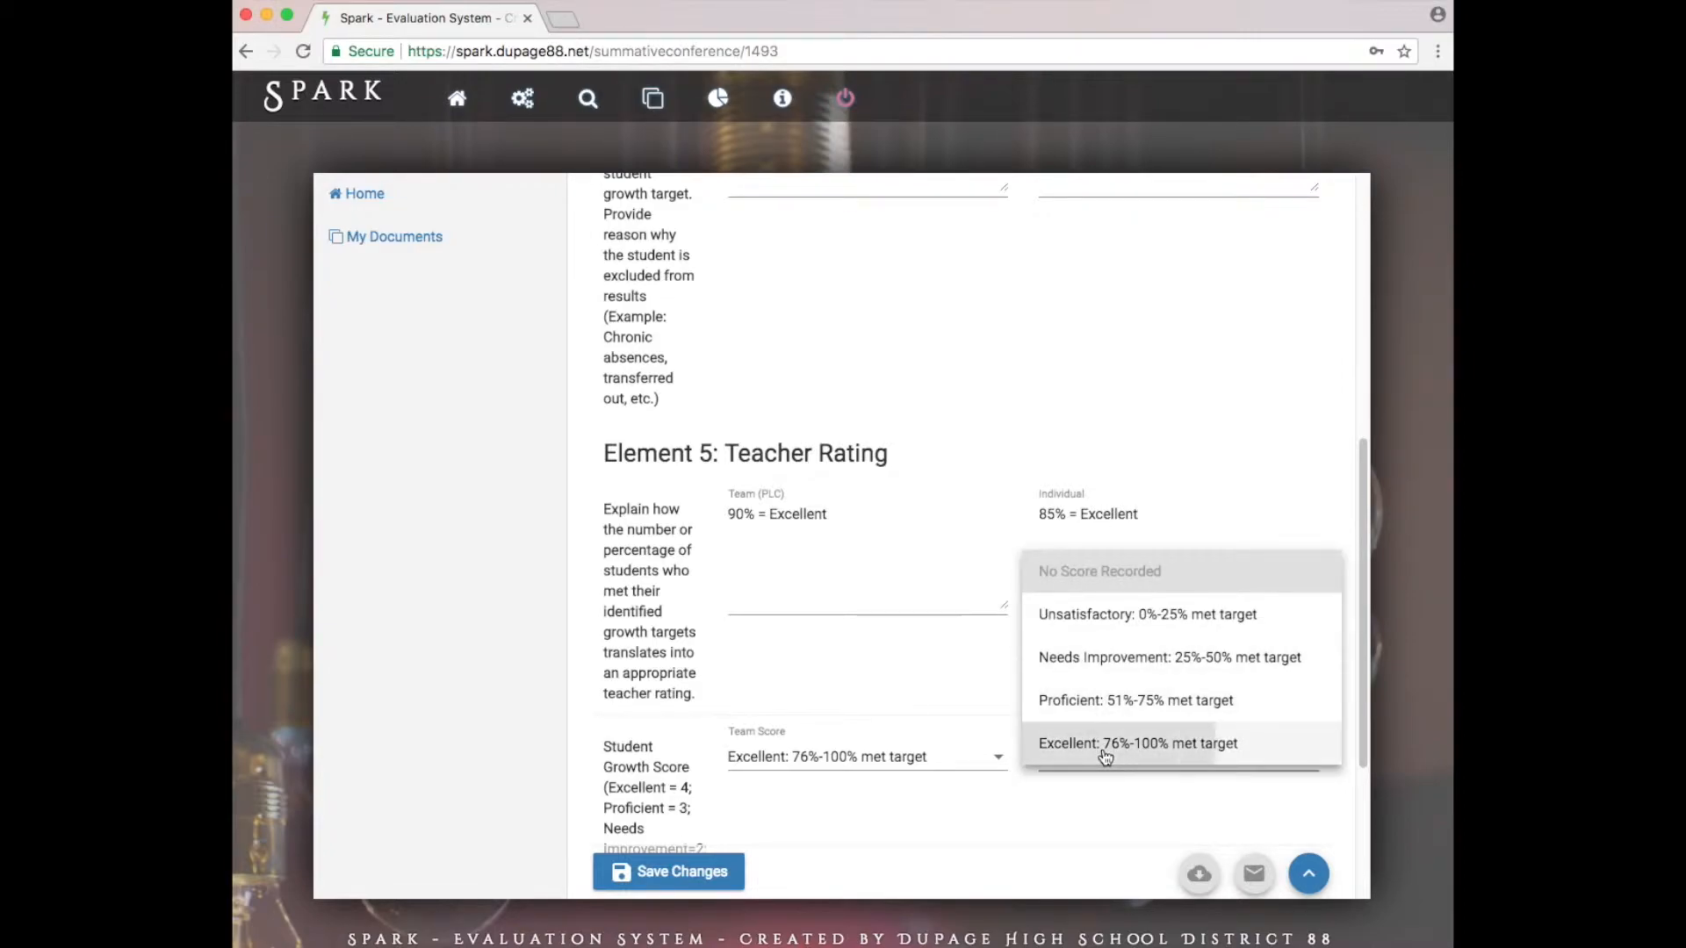
{"action": "mouse_move", "coordinate": [1361, 628]}
{"action": "left_mouse_down"}
{"action": "mouse_move", "coordinate": [1359, 414]}
{"action": "mouse_move", "coordinate": [1354, 645]}
{"action": "left_mouse_up"}
{"action": "left_click", "coordinate": [665, 874]}
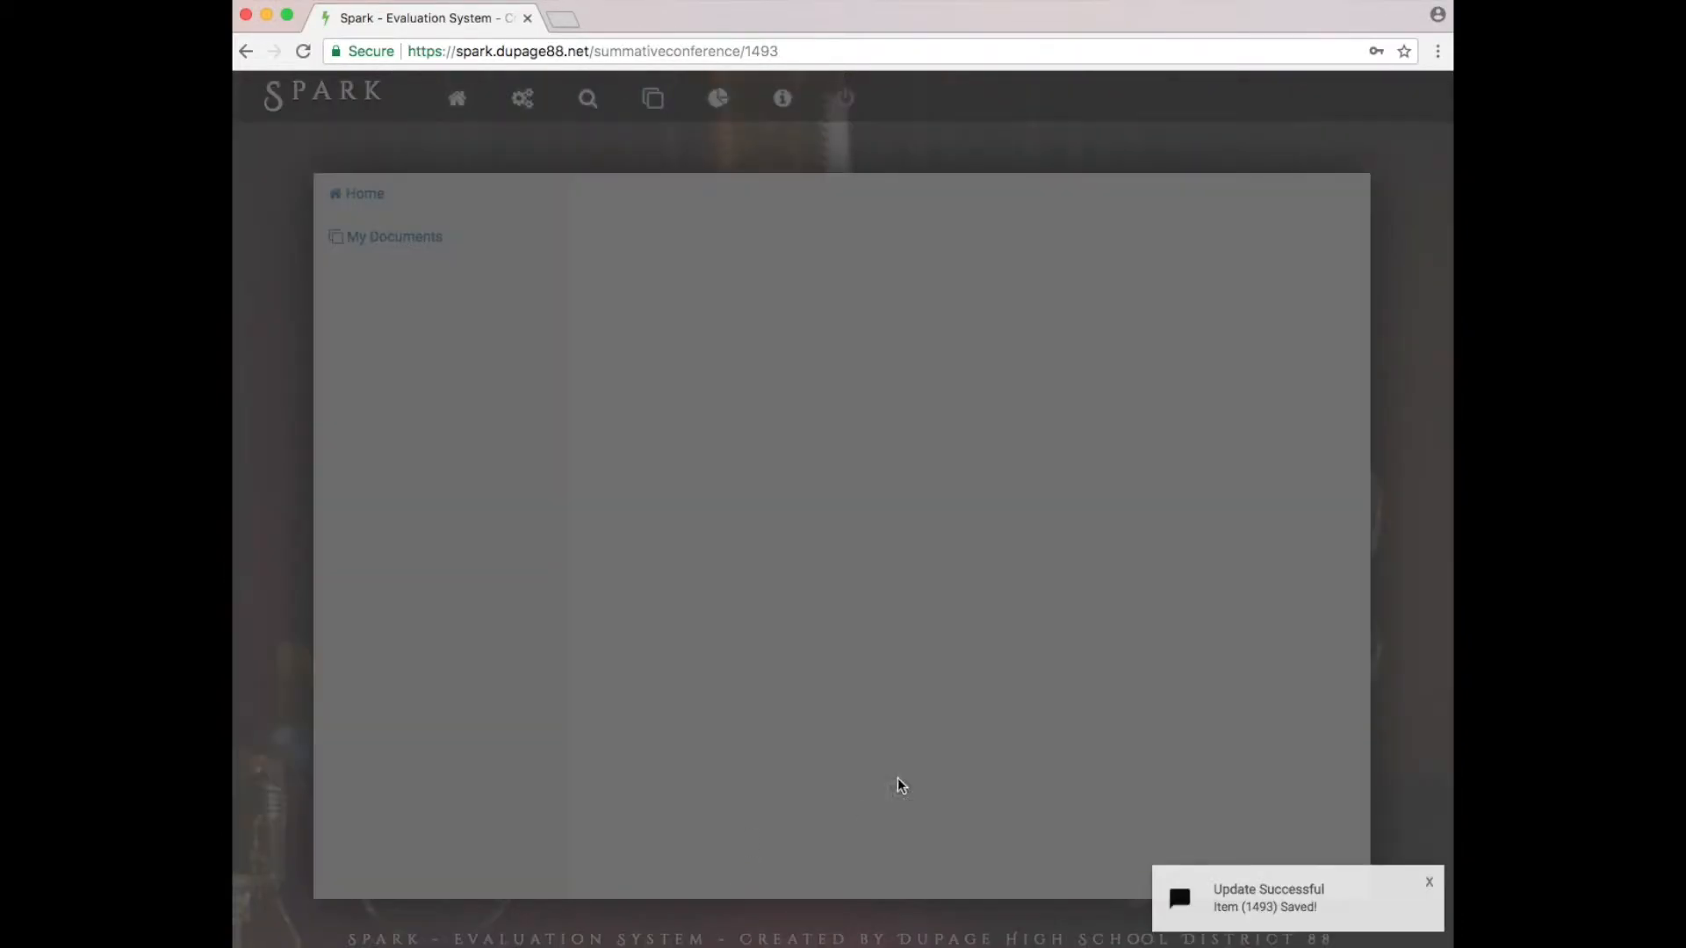
Check the document's score, then compare the student growth entries with the attachments section where supporting files can be uploaded
{"action": "scroll", "coordinate": [1363, 647], "scroll_direction": "up", "scroll_amount": 10}
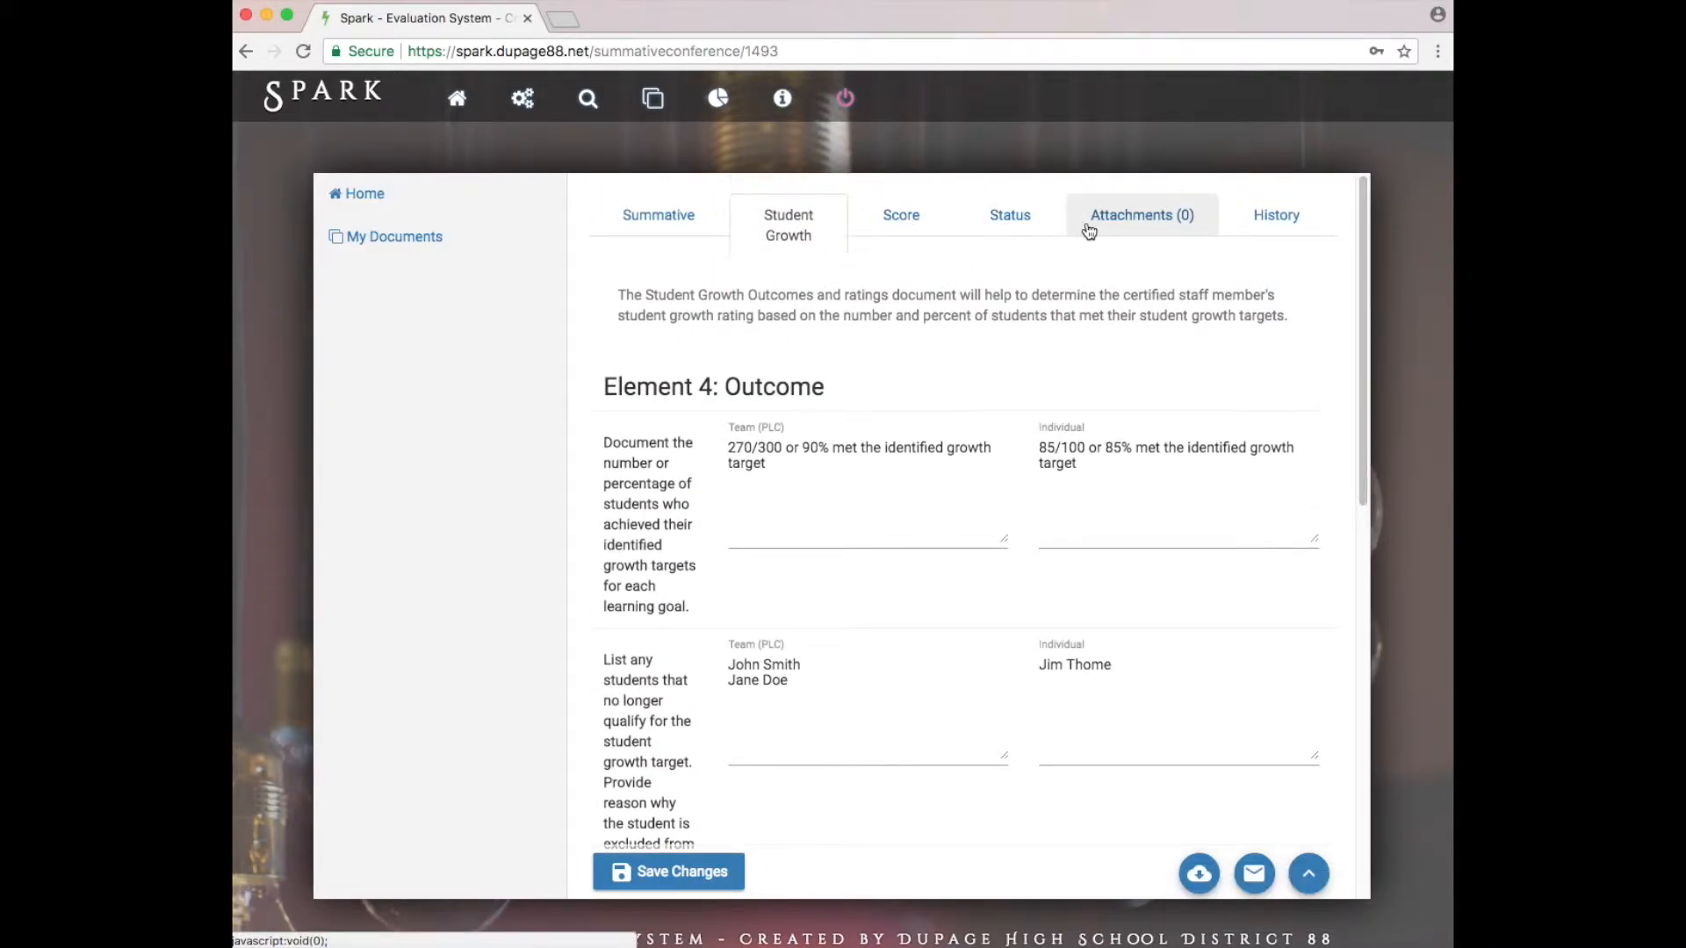
{"action": "left_click", "coordinate": [898, 235]}
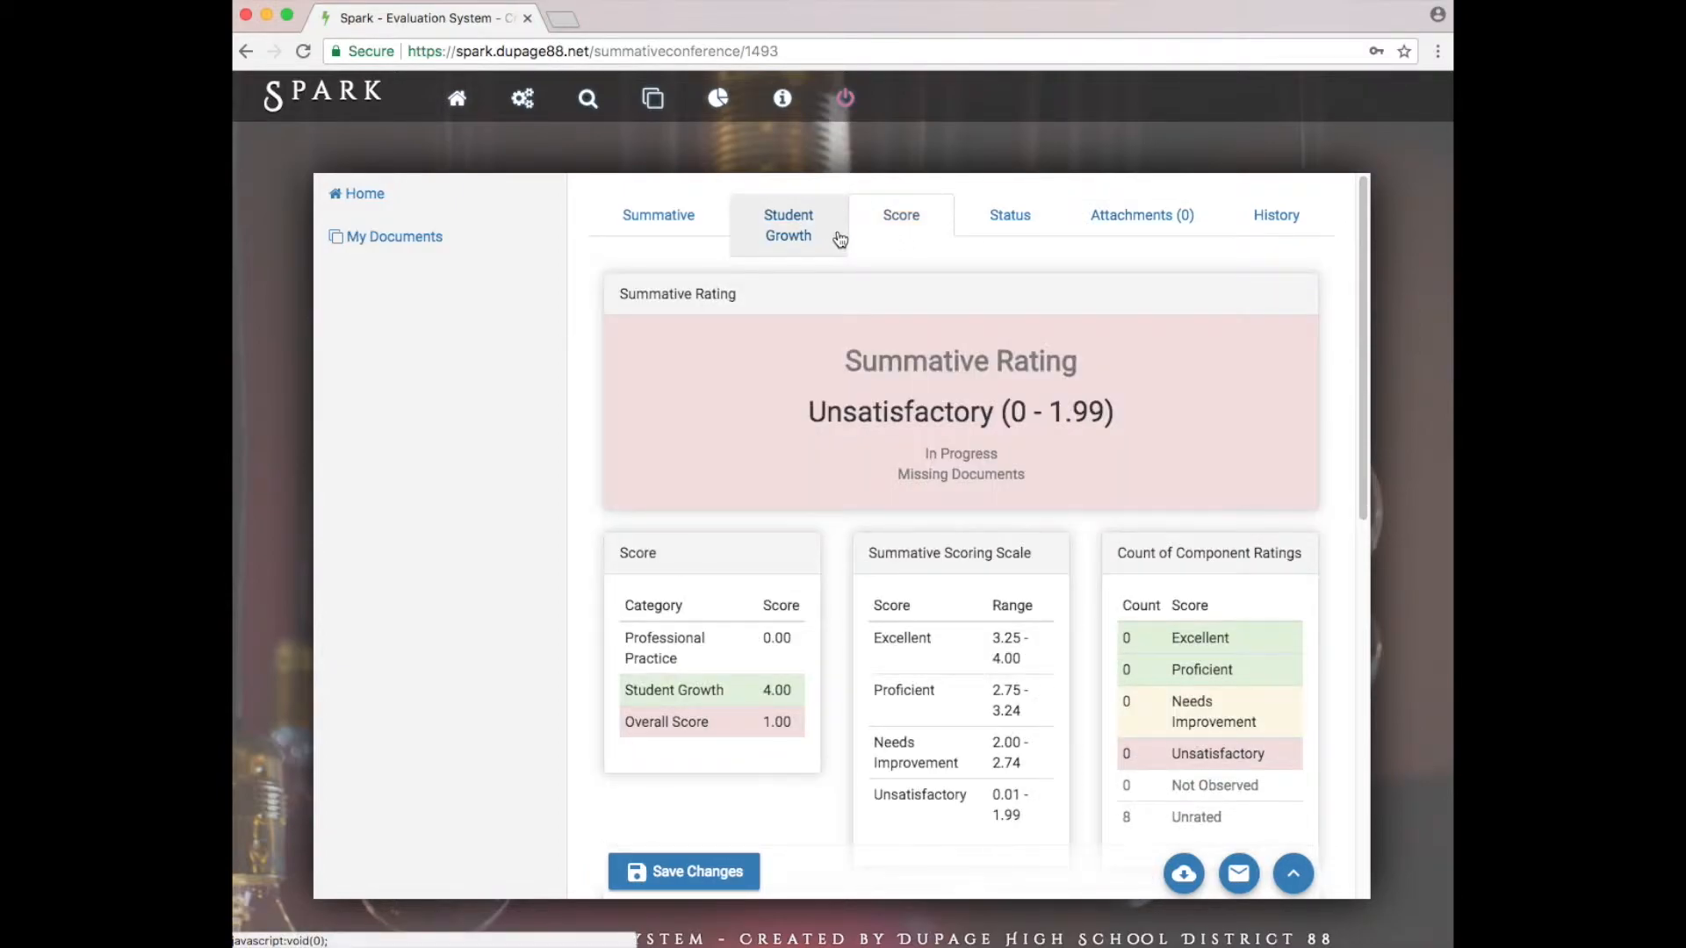
{"action": "left_click", "coordinate": [801, 235]}
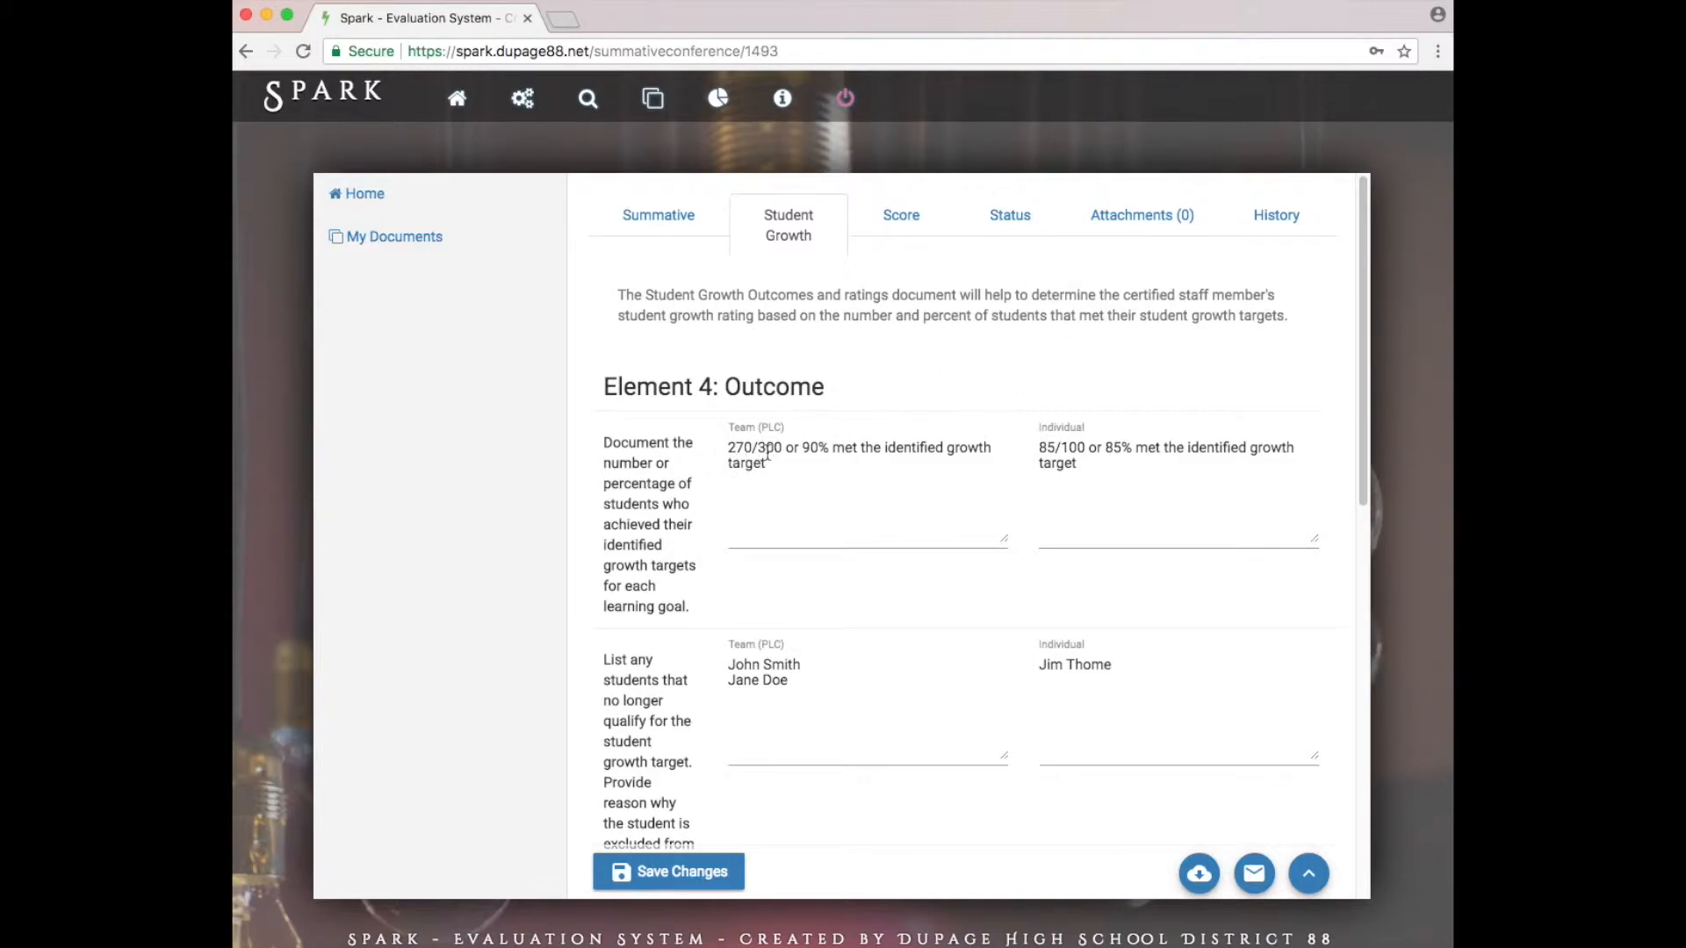
{"action": "left_click", "coordinate": [1094, 227]}
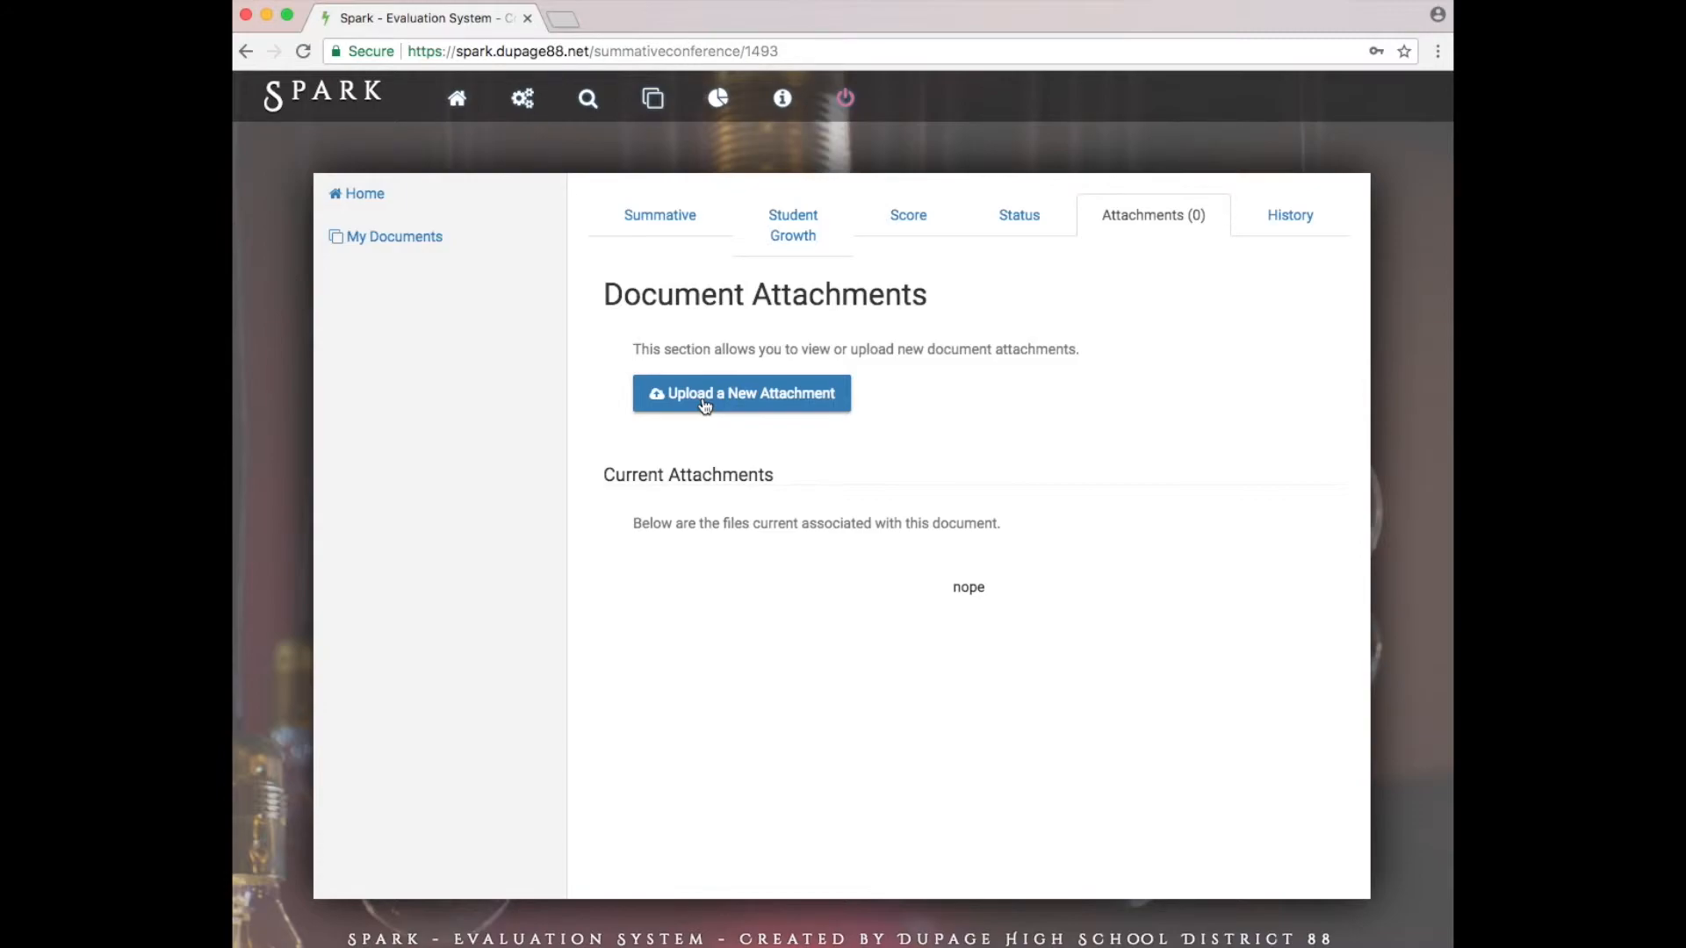
{"action": "left_click", "coordinate": [791, 249]}
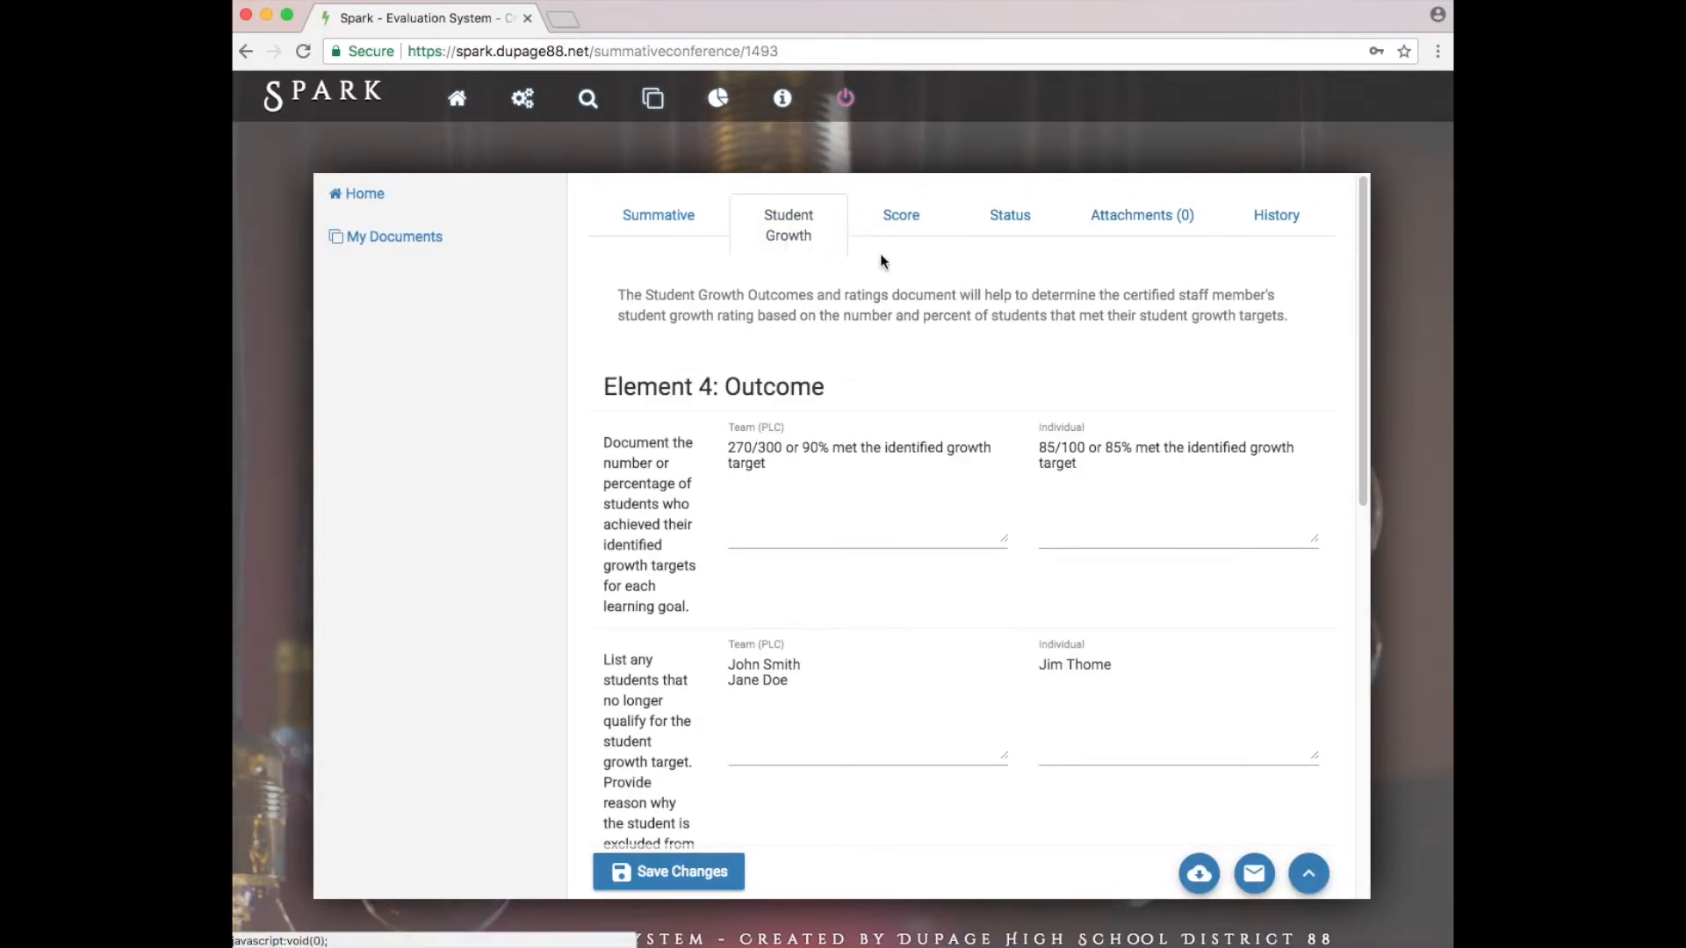
{"action": "left_click", "coordinate": [1093, 233]}
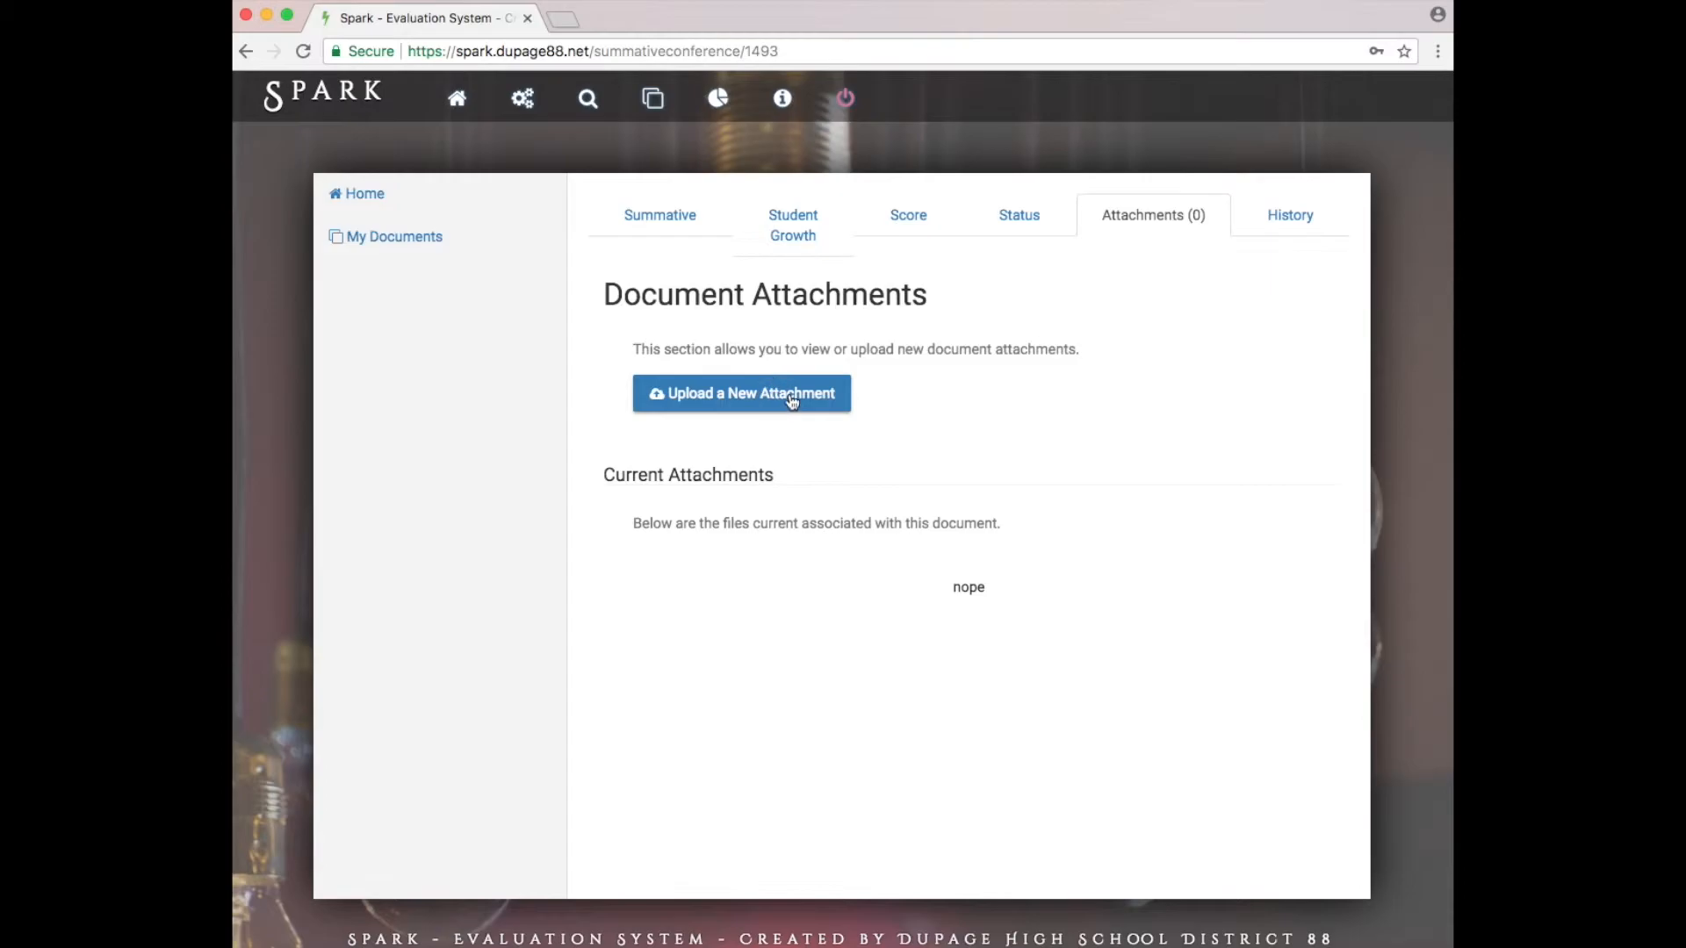
{"action": "left_click", "coordinate": [794, 257]}
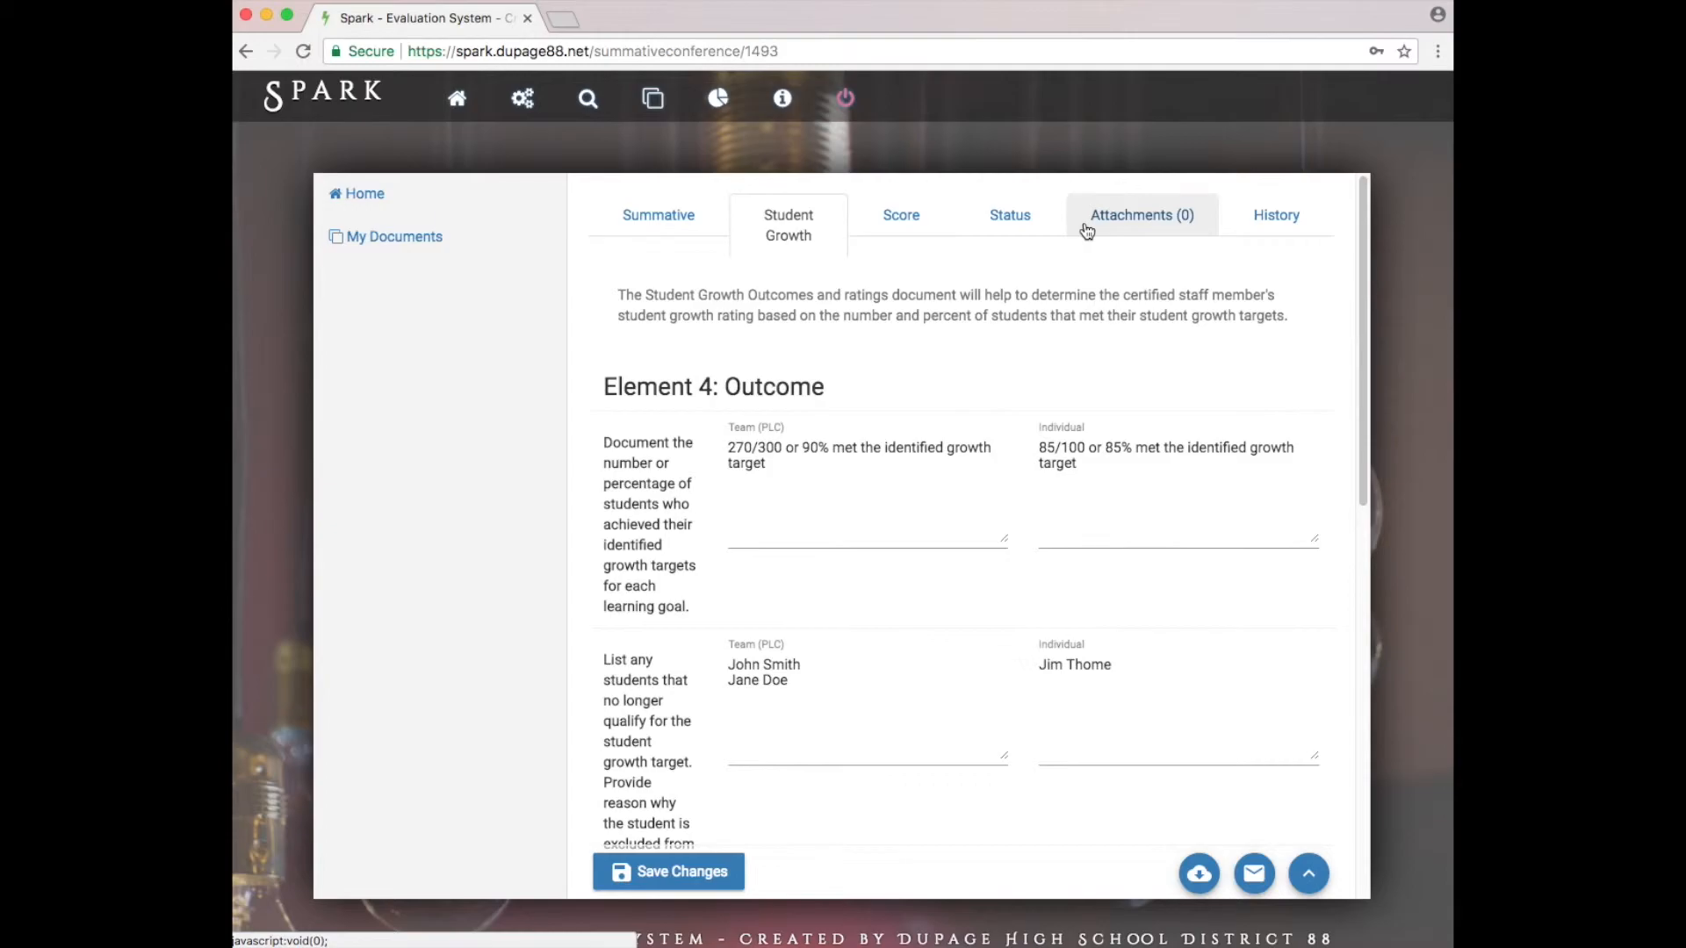
Examine the summative rating, category scores, scoring scale, component rating counts, charts and summary of observations in the score section
{"action": "left_click", "coordinate": [910, 226]}
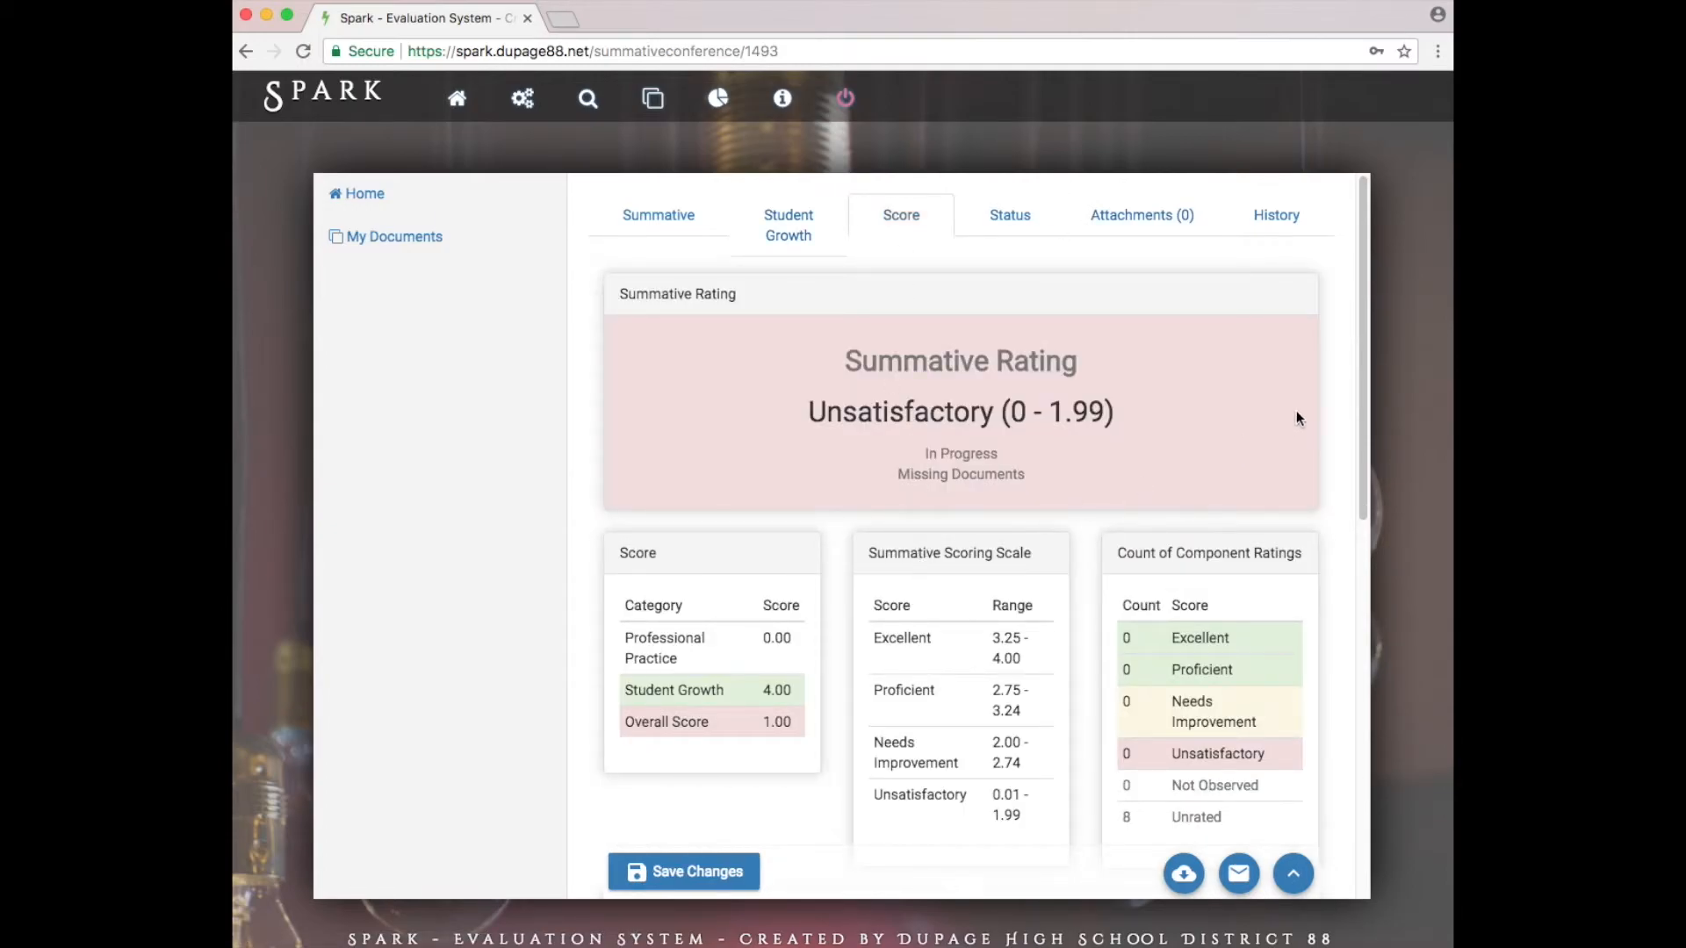
{"action": "scroll", "coordinate": [1366, 390], "scroll_direction": "down", "scroll_amount": 5}
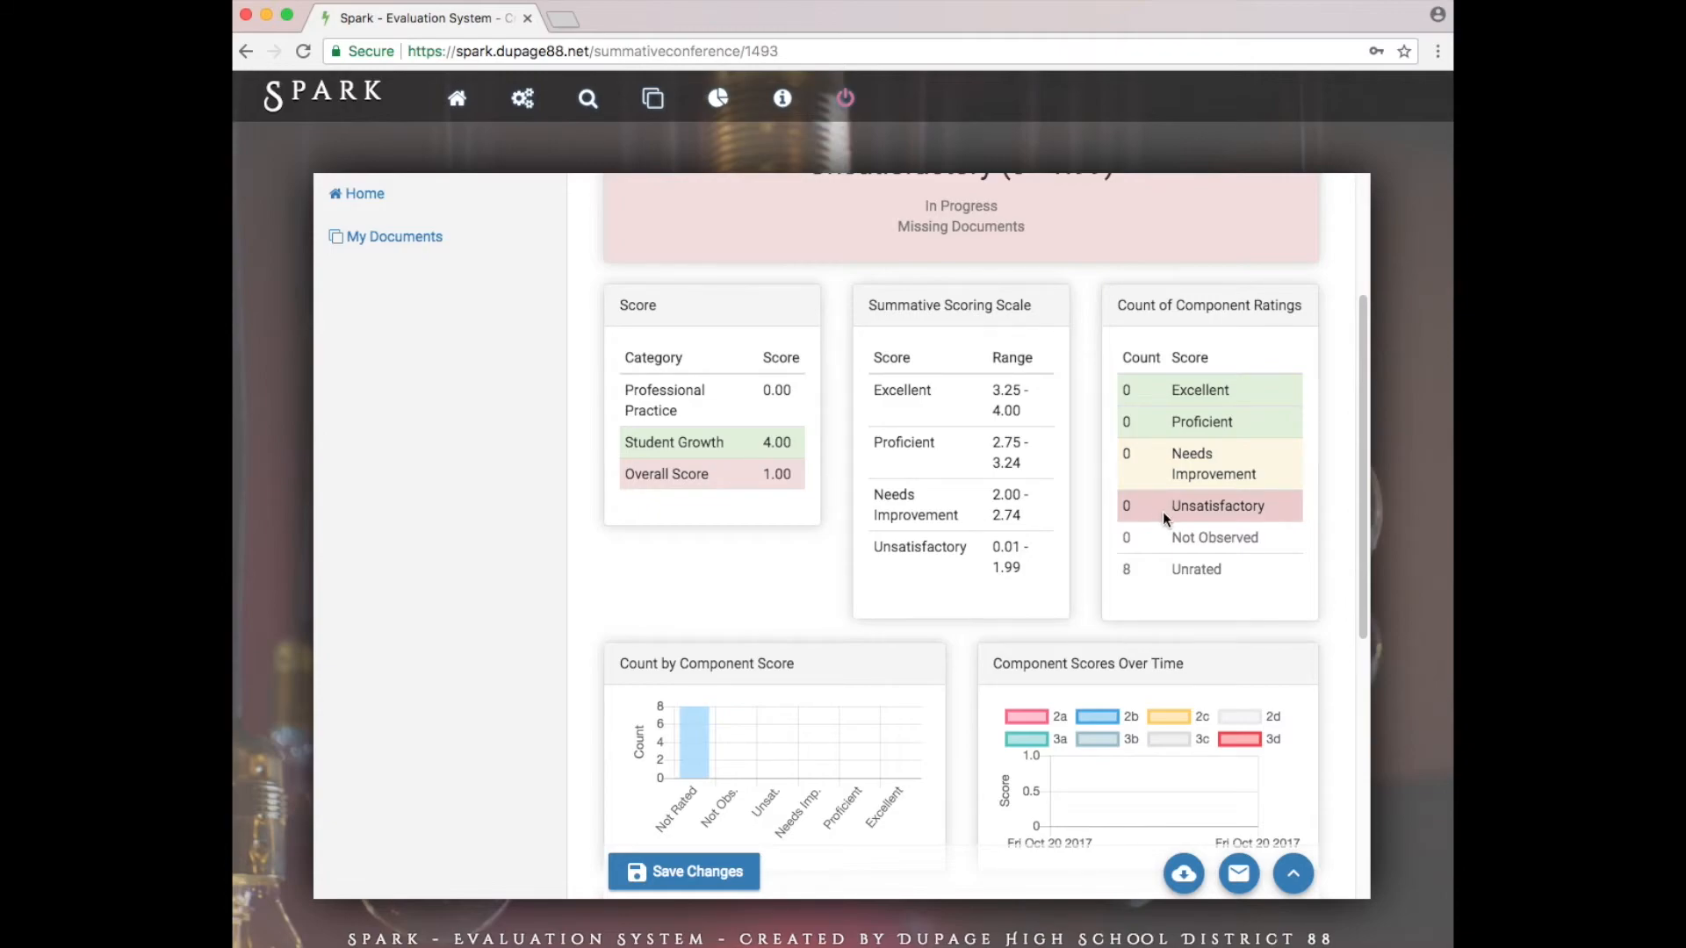
{"action": "left_click_drag", "start_coordinate": [1361, 403], "coordinate": [1347, 533]}
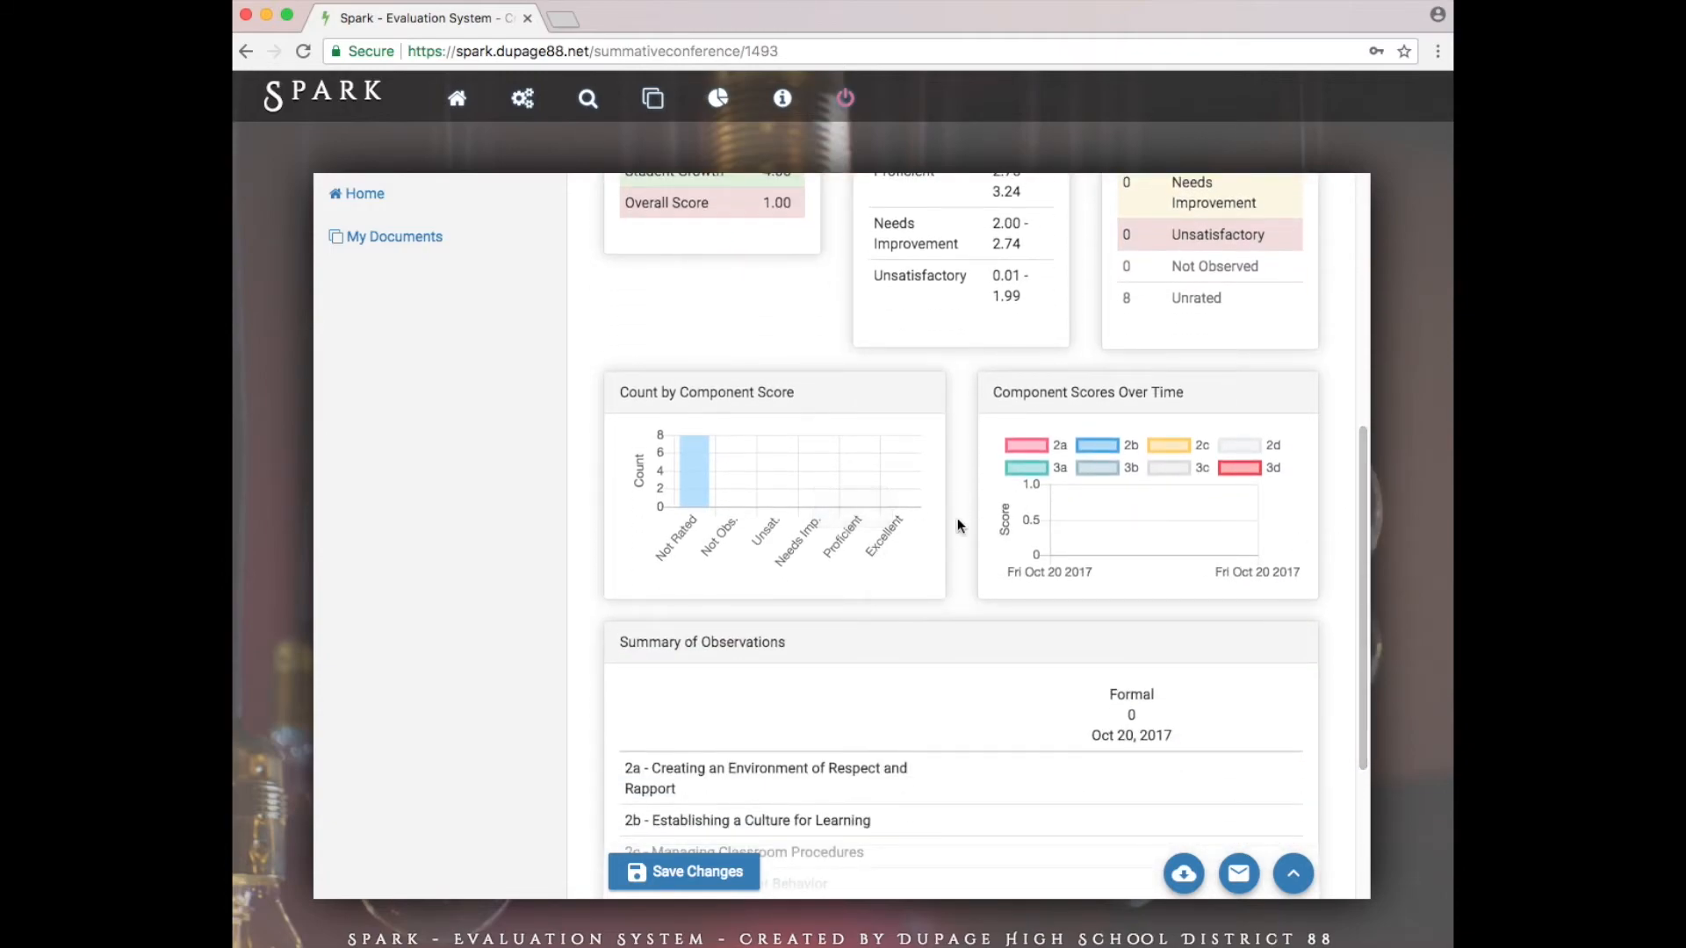
{"action": "left_click_drag", "start_coordinate": [1363, 507], "coordinate": [1361, 257]}
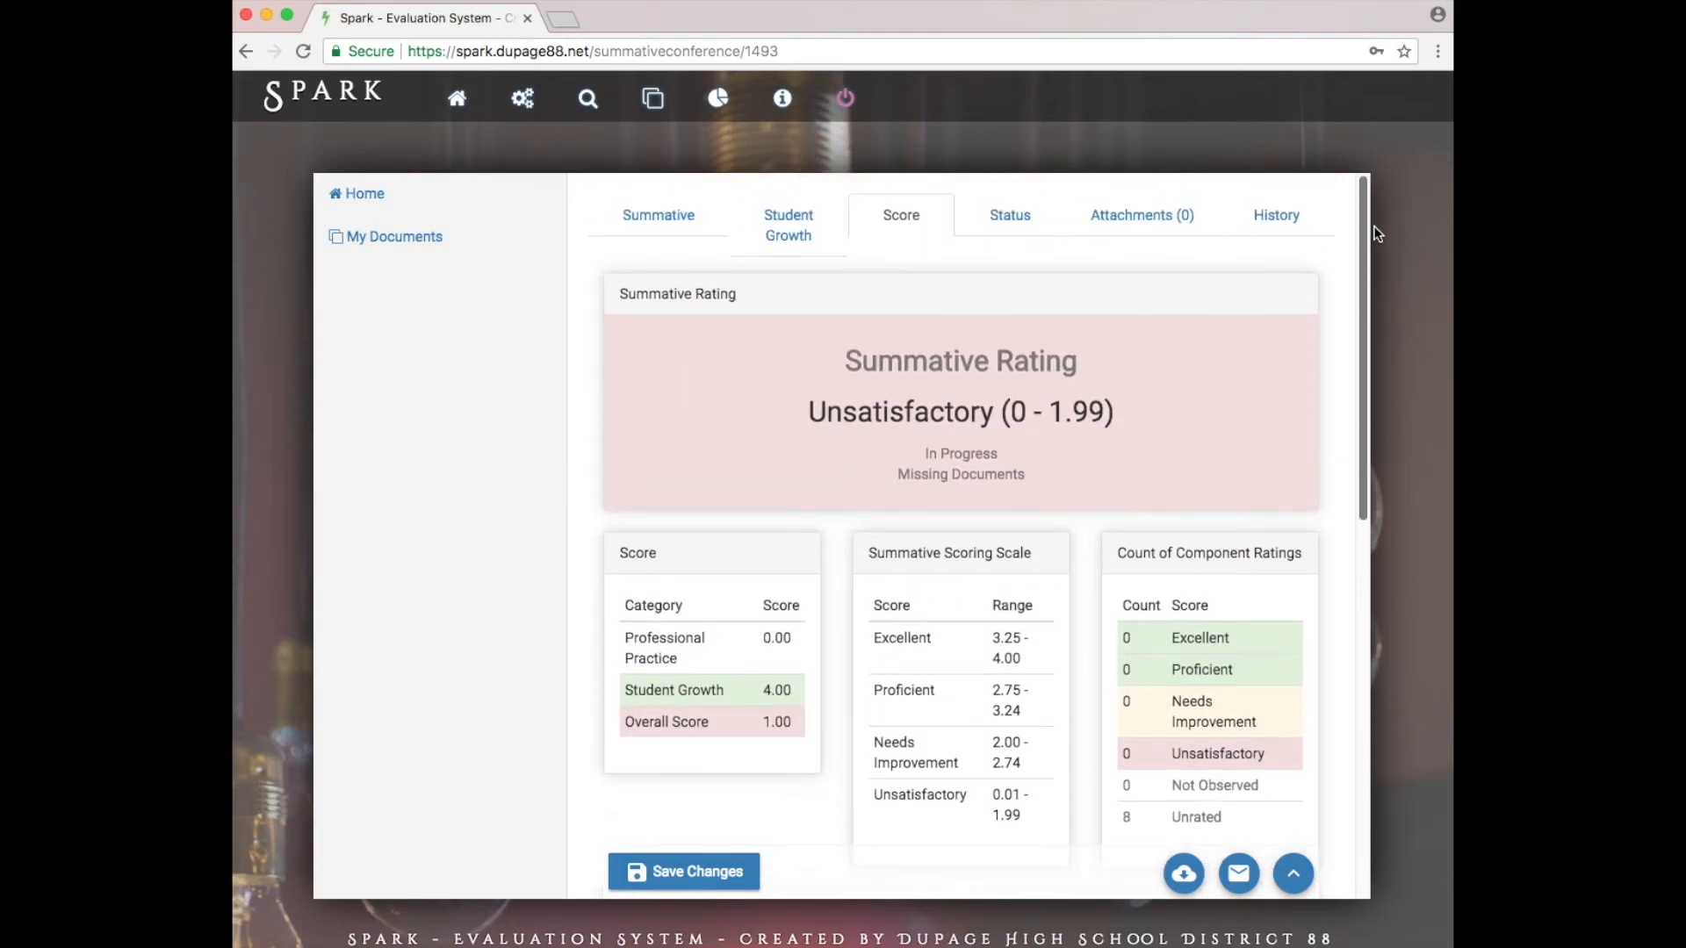
Revisit the summative, student growth and score sections and view the document's state and signatures in the status section
{"action": "left_click", "coordinate": [690, 231]}
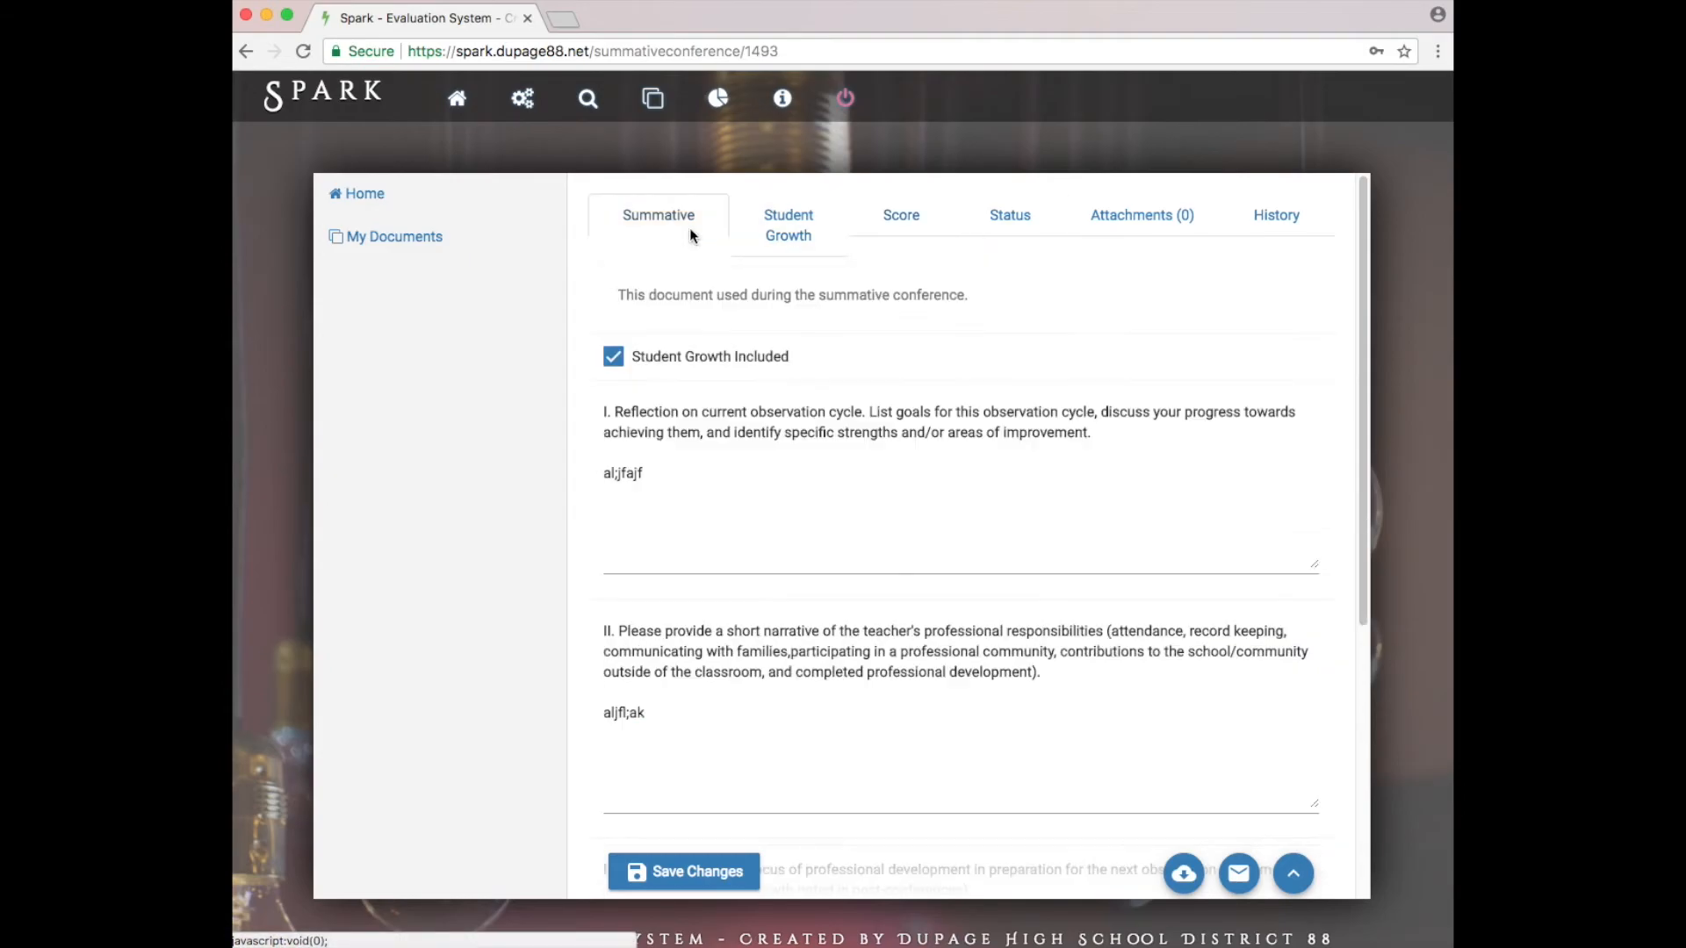
{"action": "left_click", "coordinate": [763, 236]}
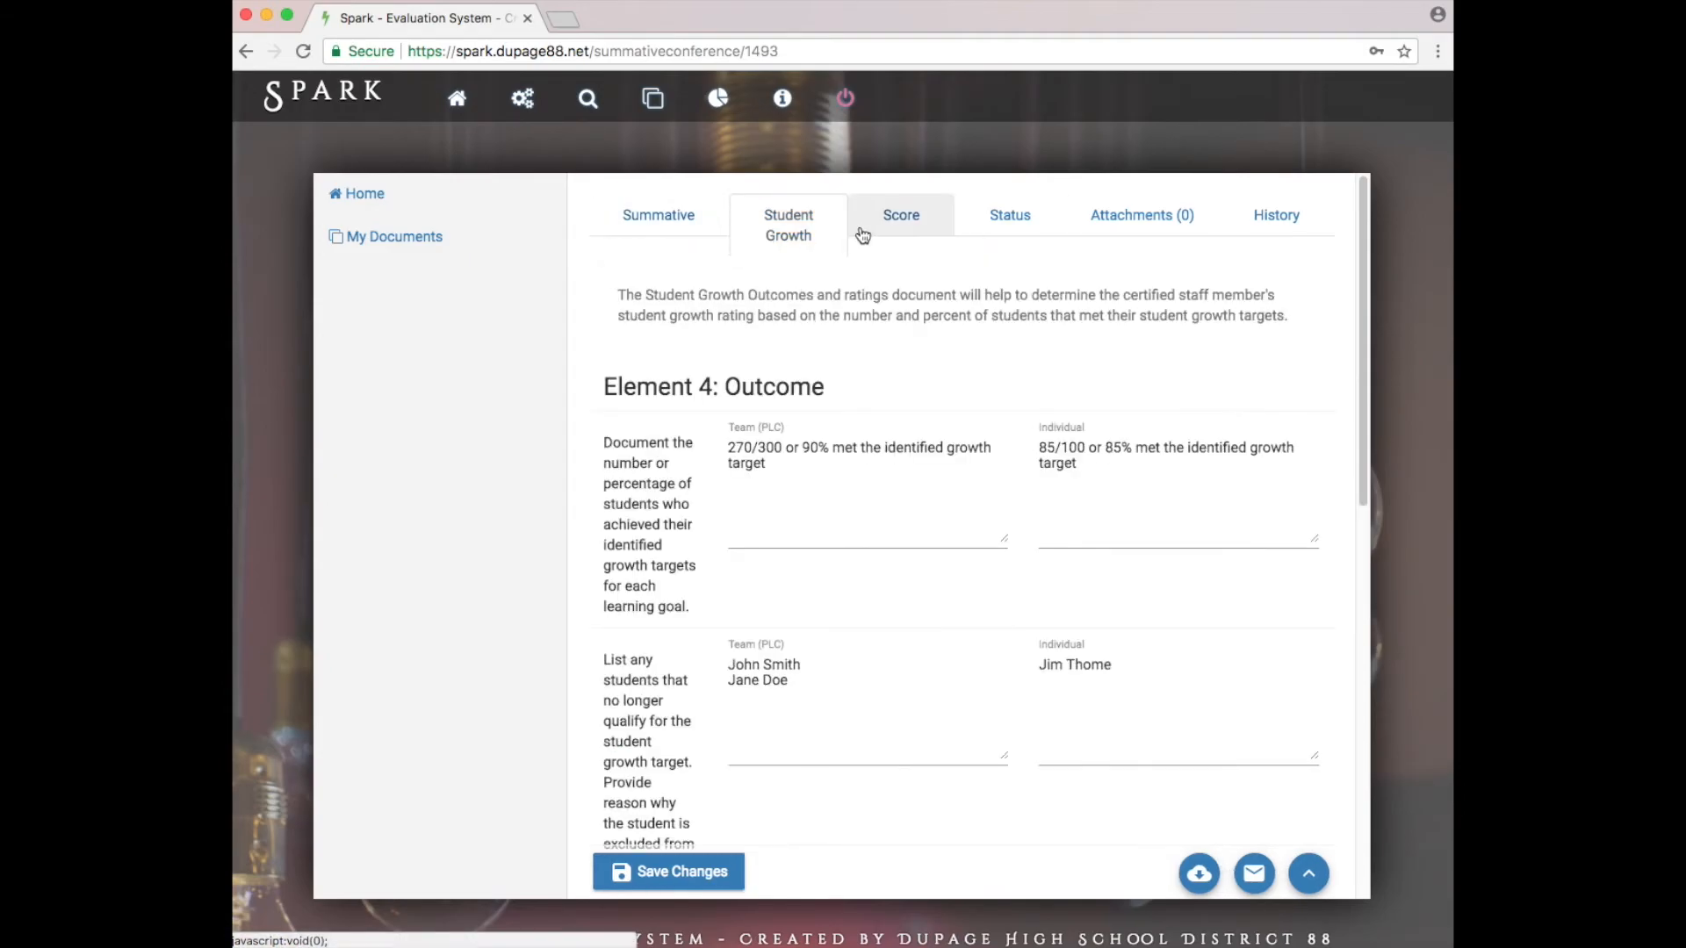
{"action": "left_click", "coordinate": [920, 234]}
{"action": "left_click", "coordinate": [1001, 234]}
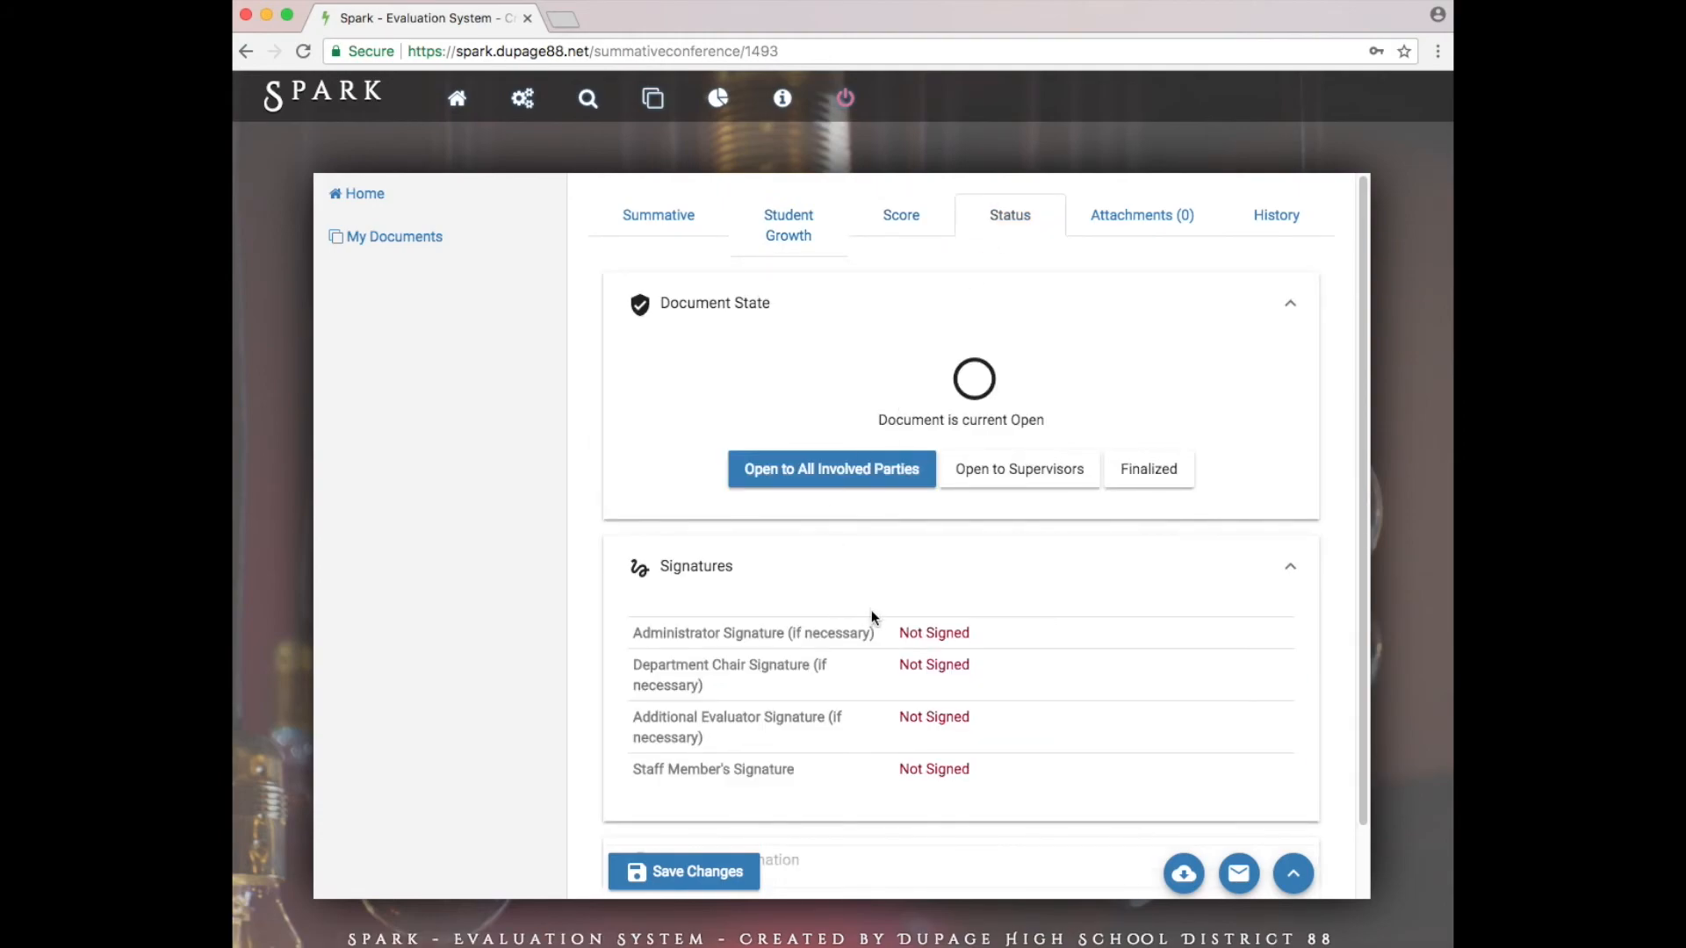